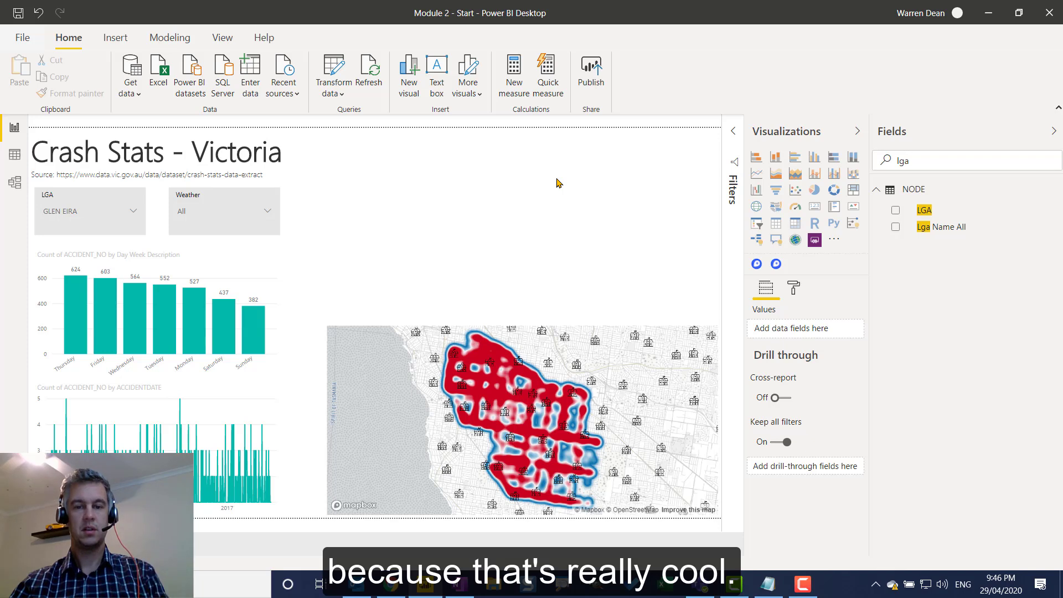
- Duplicate the Mapbox heat map visual on the Crash Stats report page
left_click(651, 331)
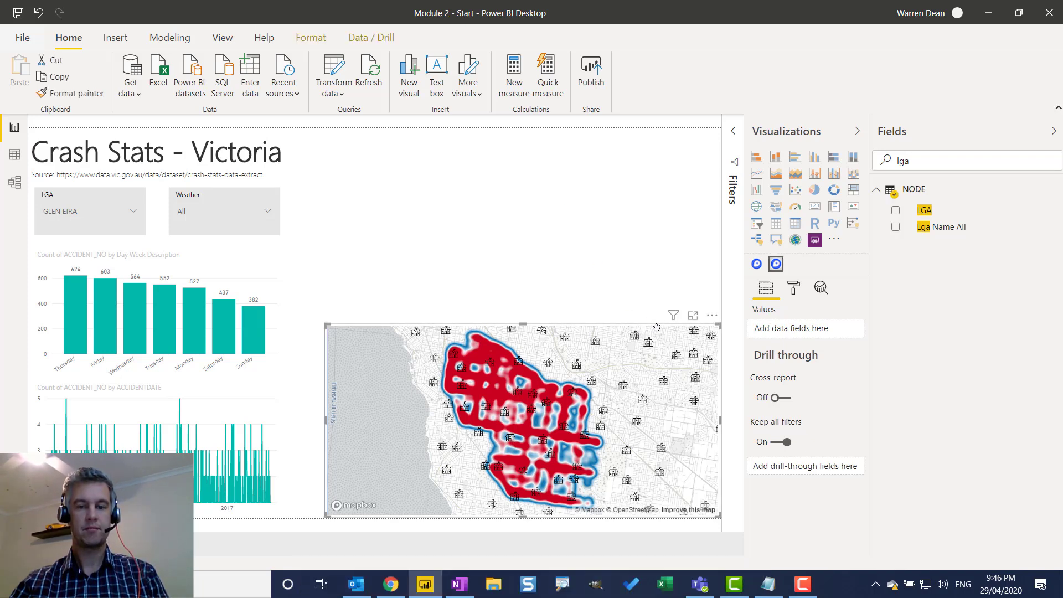
key("ctrl+c")
left_click(619, 258)
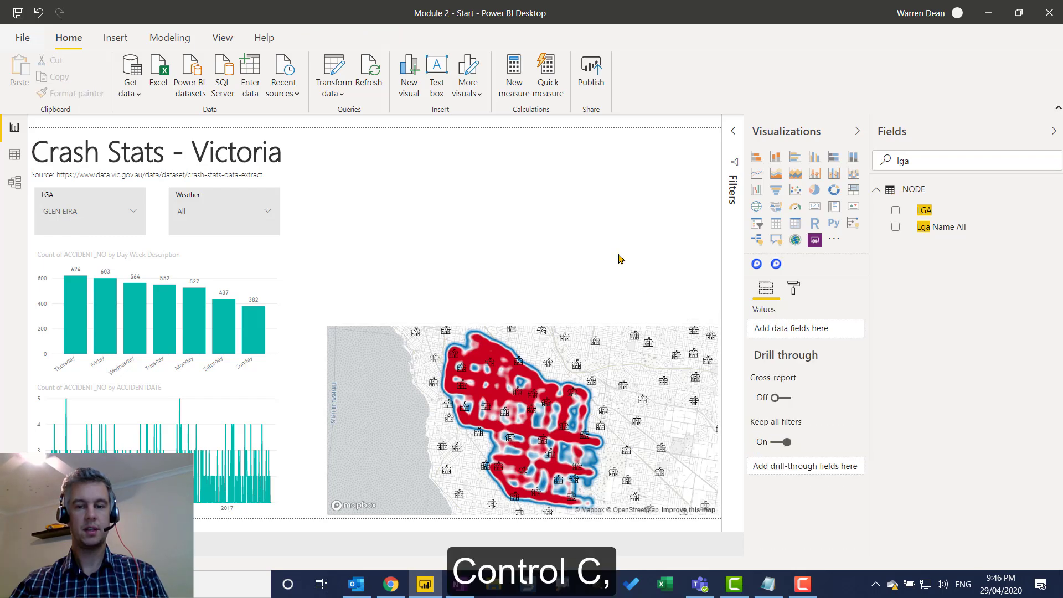
key("ctrl+v")
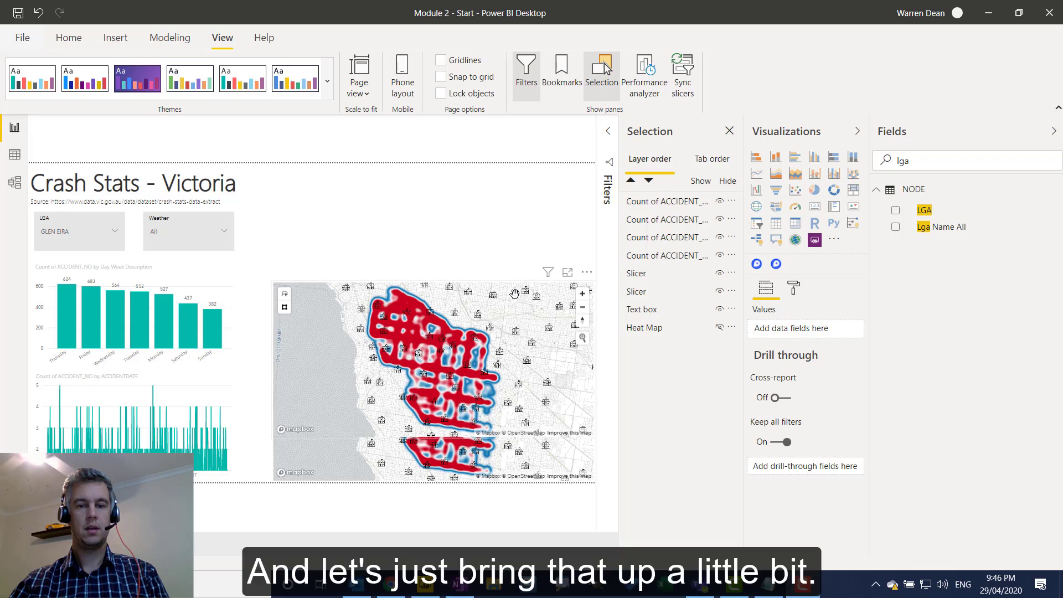
- Place the copied map directly above the original, close the Selection pane and shorten the copy to leave a gap between the maps
left_click_drag(517, 286, 520, 249)
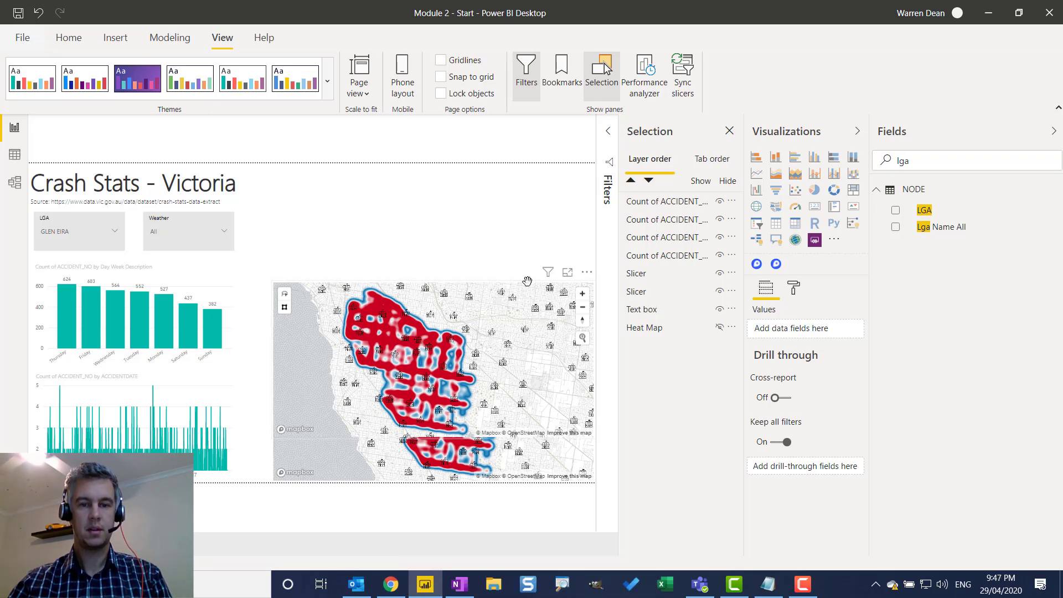
left_click(587, 272)
left_click_drag(582, 190, 594, 190)
left_click(461, 198)
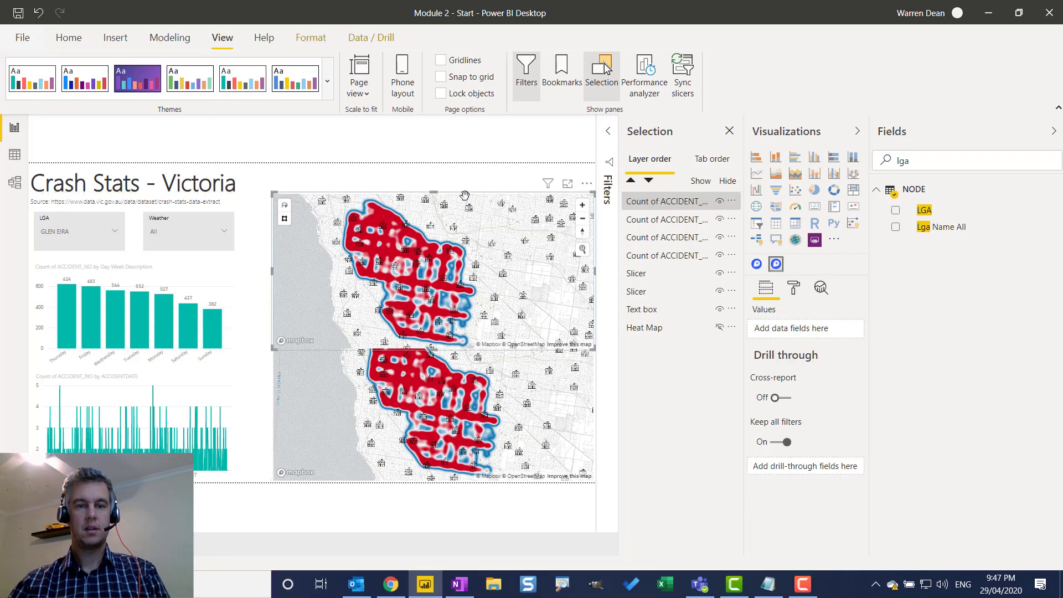
left_click(729, 131)
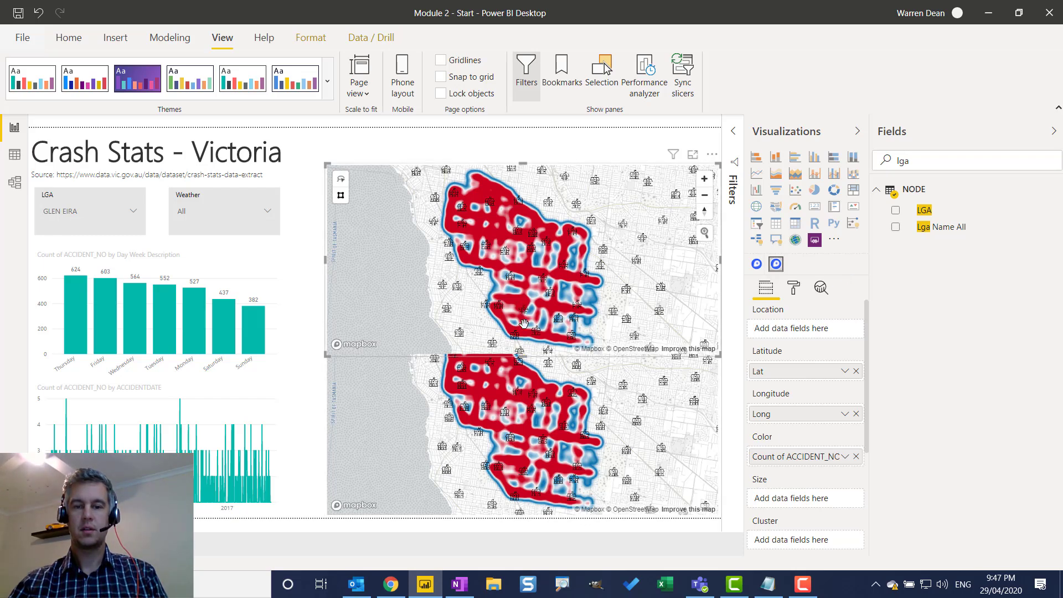
left_click_drag(522, 356, 525, 291)
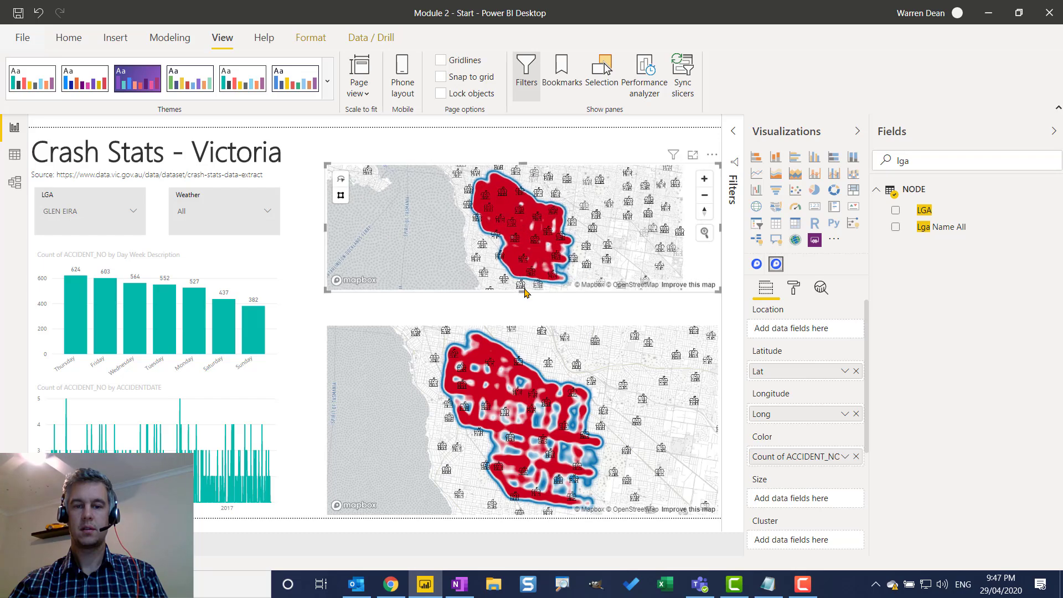
- Turn off the Heatmap layer on the copied map and set its map style to Light
left_click(794, 288)
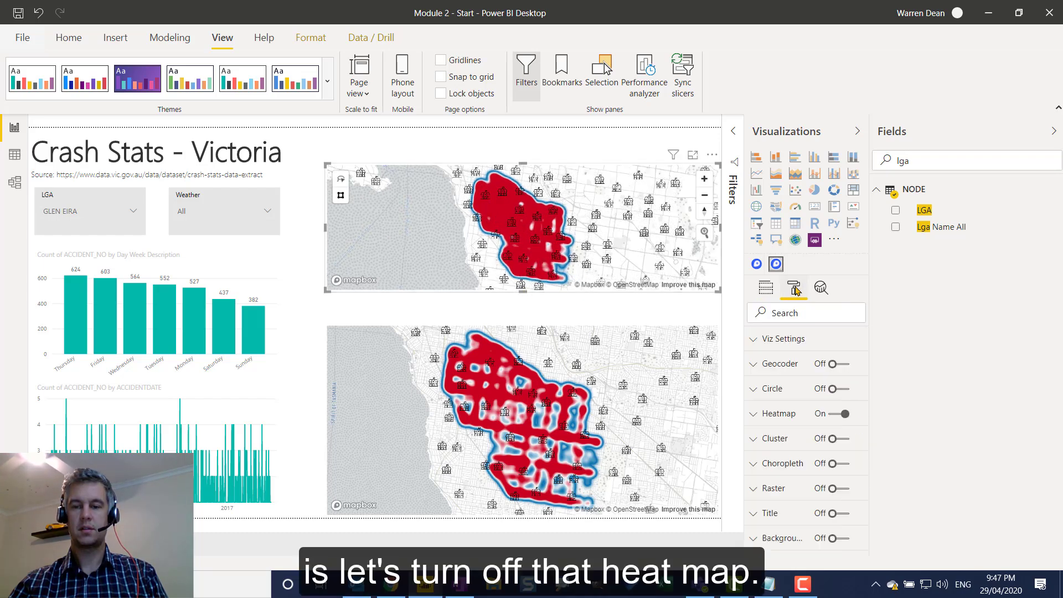
left_click(839, 414)
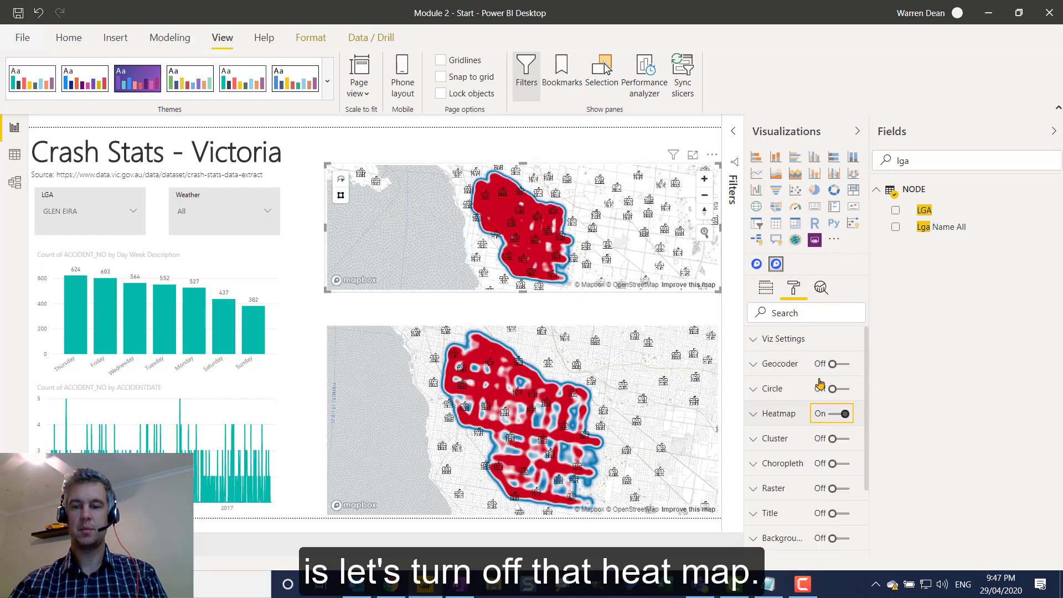
left_click(782, 339)
left_click(807, 423)
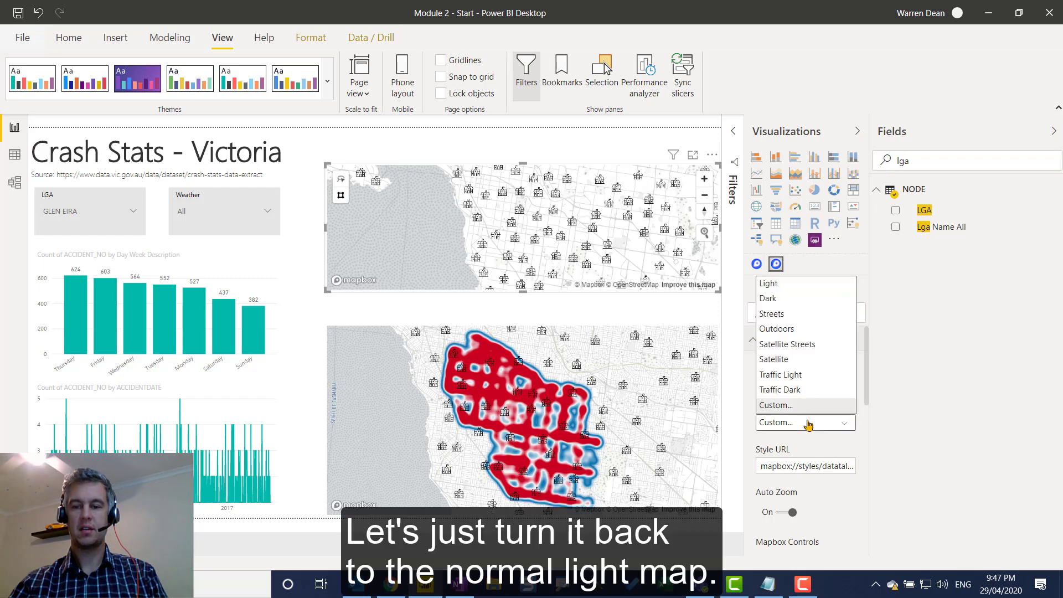
left_click(797, 284)
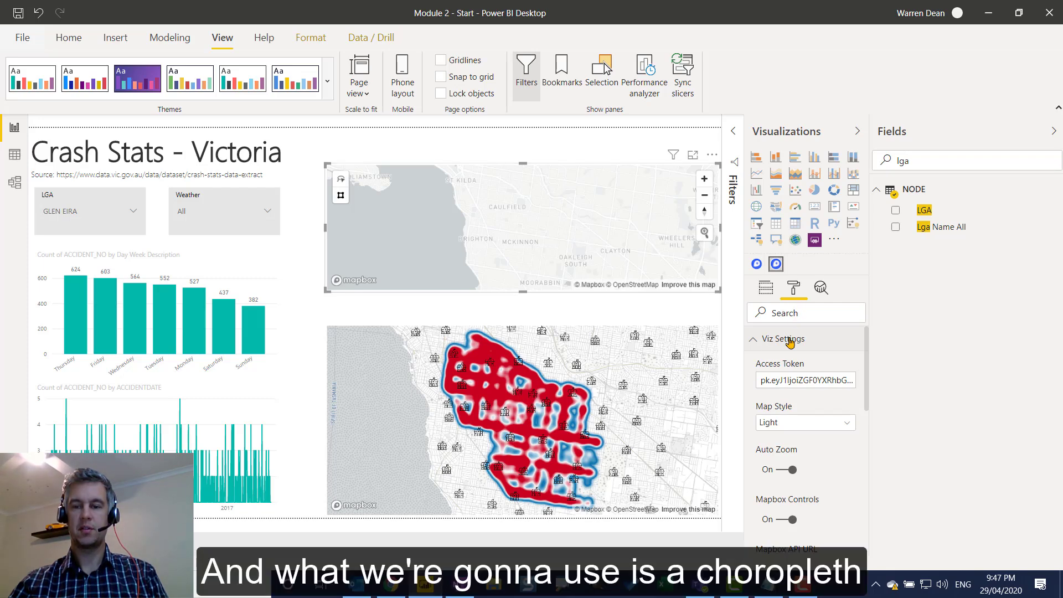
left_click(766, 341)
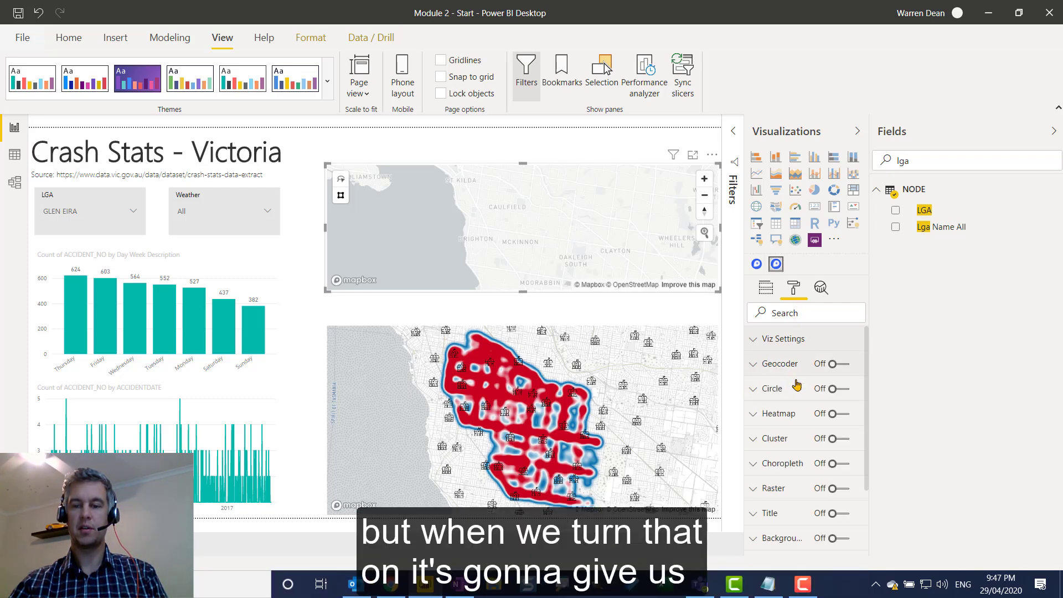
- Turn on the Choropleth layer for the copied map and remove the Lat and Long fields from its Latitude and Longitude
left_click(833, 464)
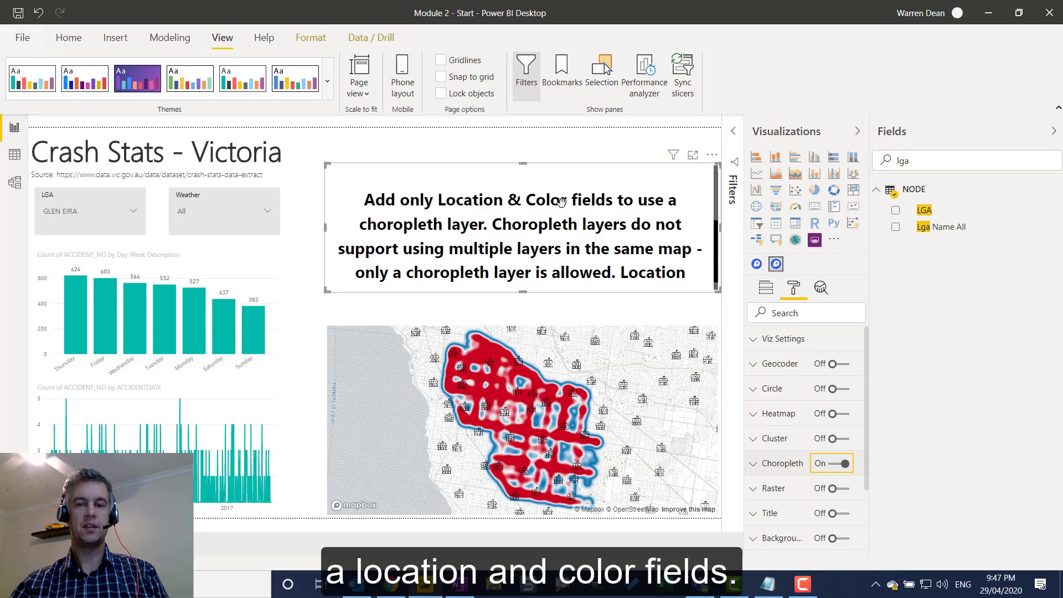
left_click(767, 290)
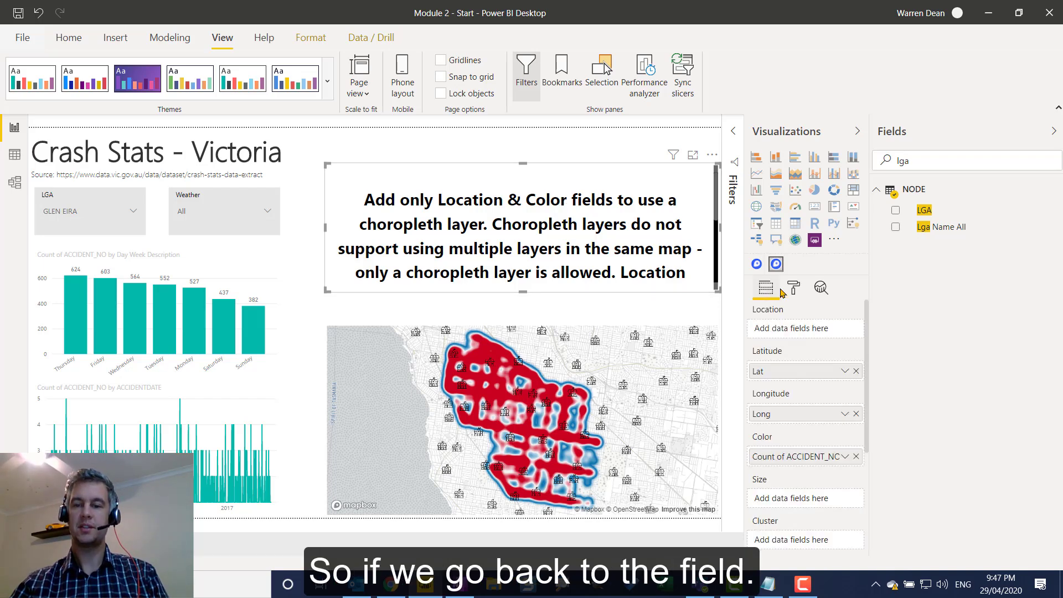
key("BackSpace")
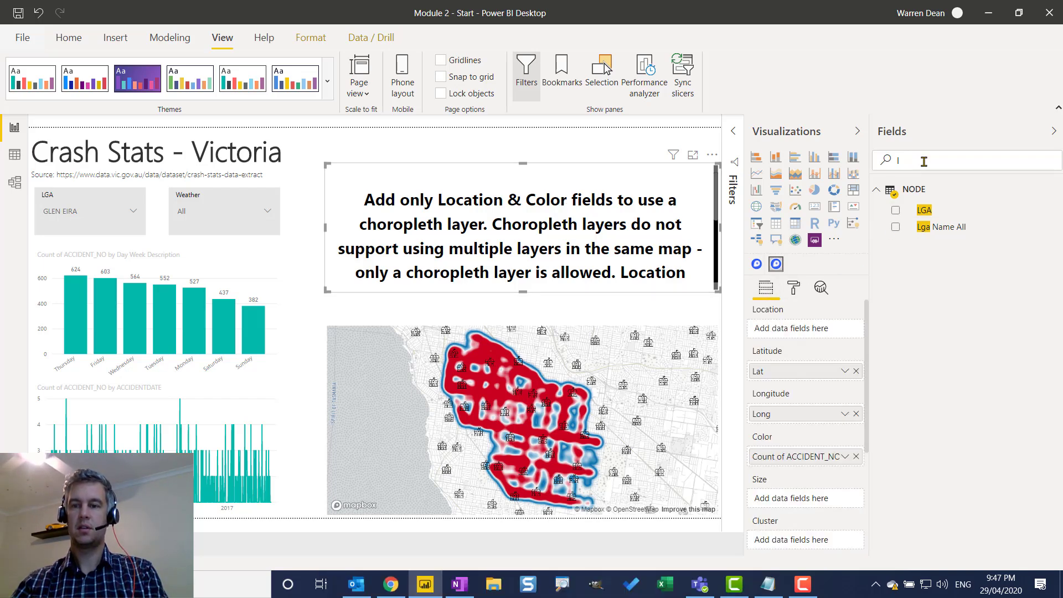
key("BackSpace")
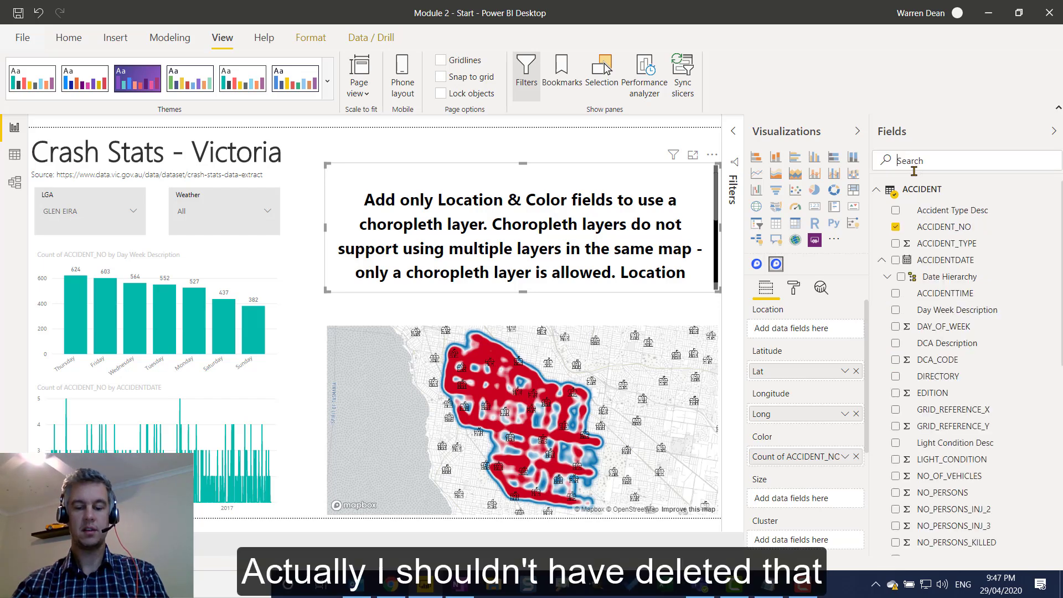
left_click(855, 371)
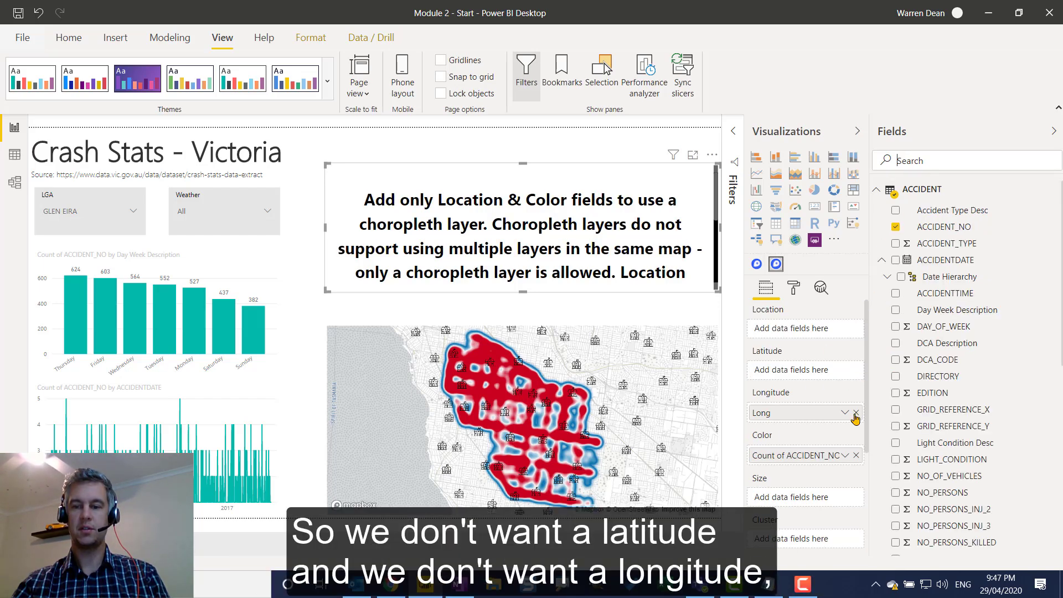
left_click(856, 413)
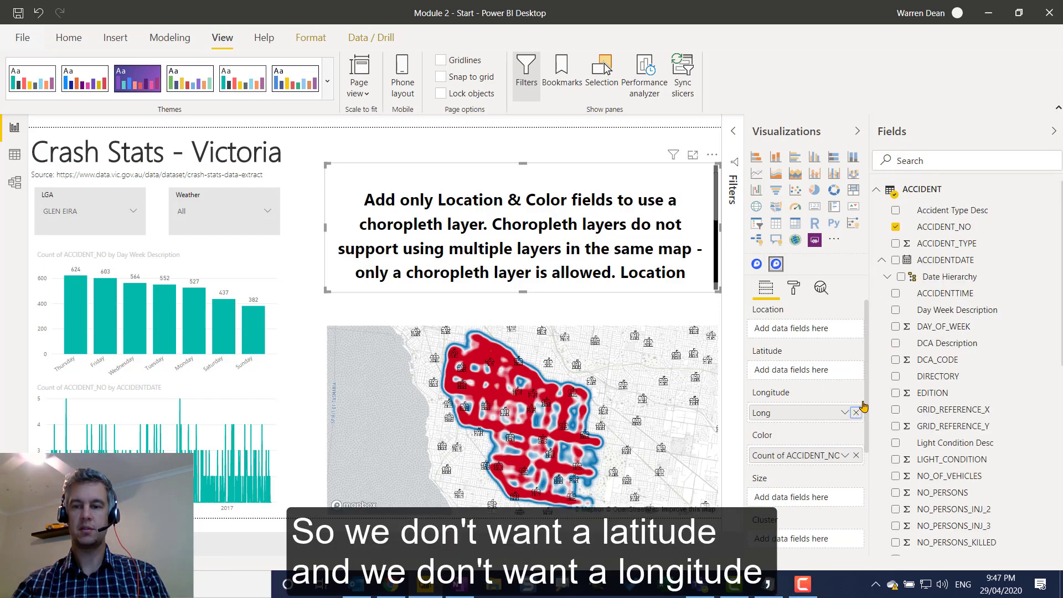
- Search the fields for "lga" and assign the LGA field from NODE as the copied map's Location
left_click(939, 155)
type("lga")
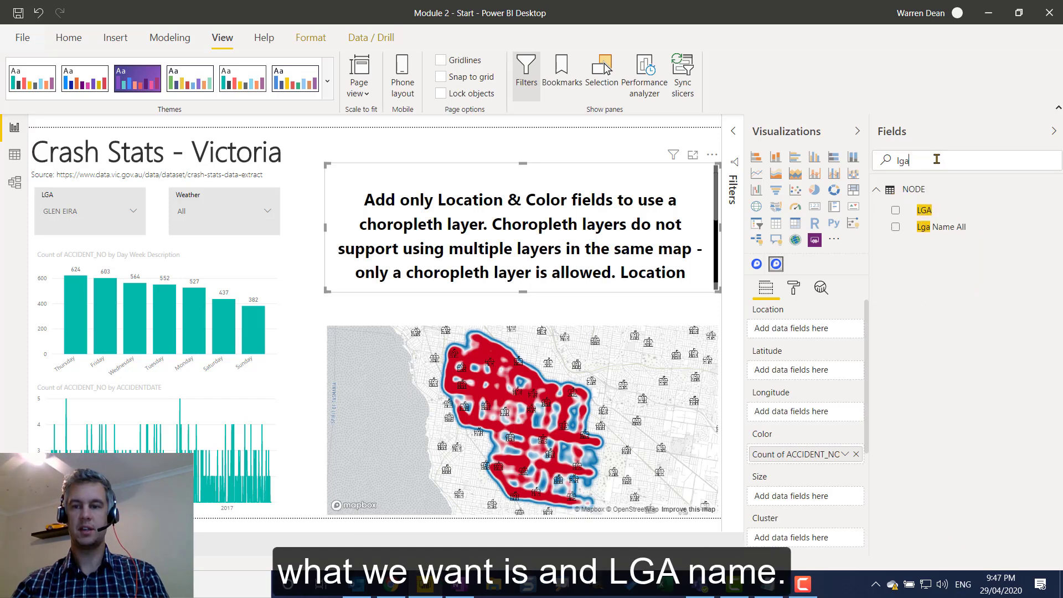
left_click_drag(923, 210, 801, 330)
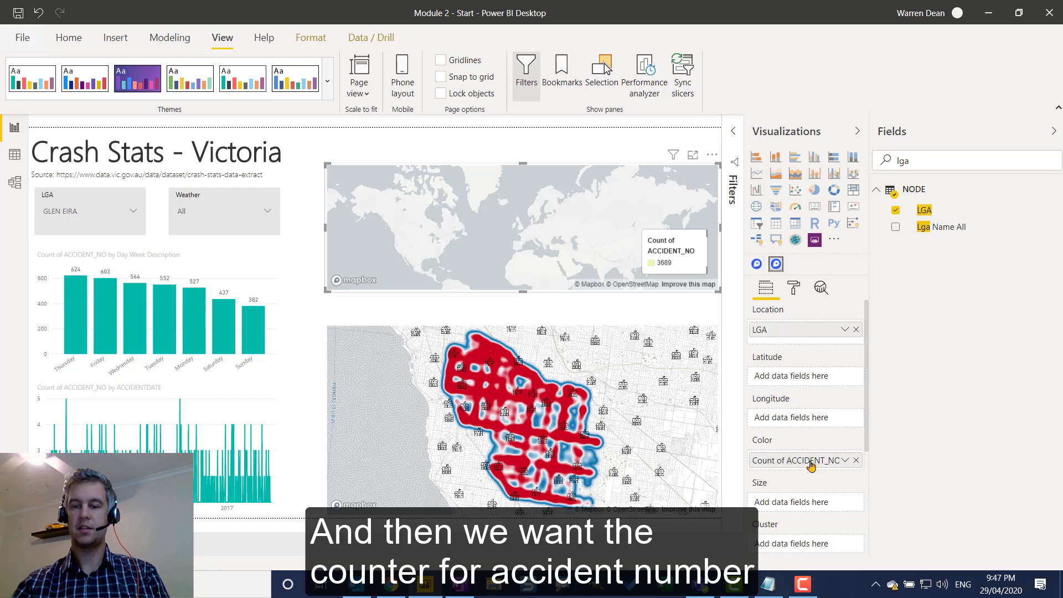
- Zoom the choropleth map in to Victoria, Australia, and extend the visual's height up to the page's upper edge
left_click_drag(591, 251, 546, 214)
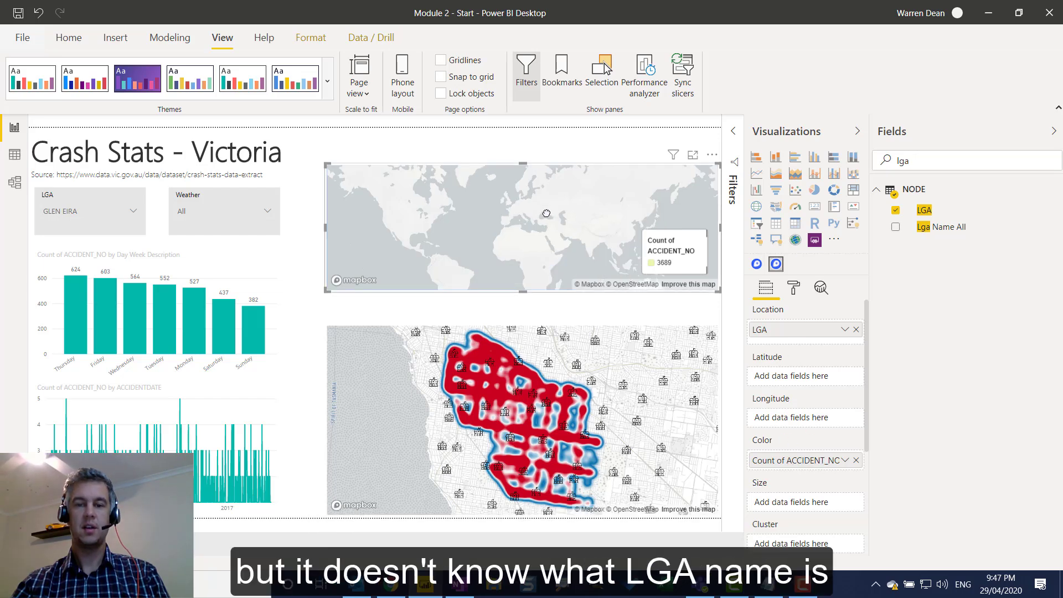
scroll(599, 238, "up", 5)
left_click_drag(600, 258, 581, 200)
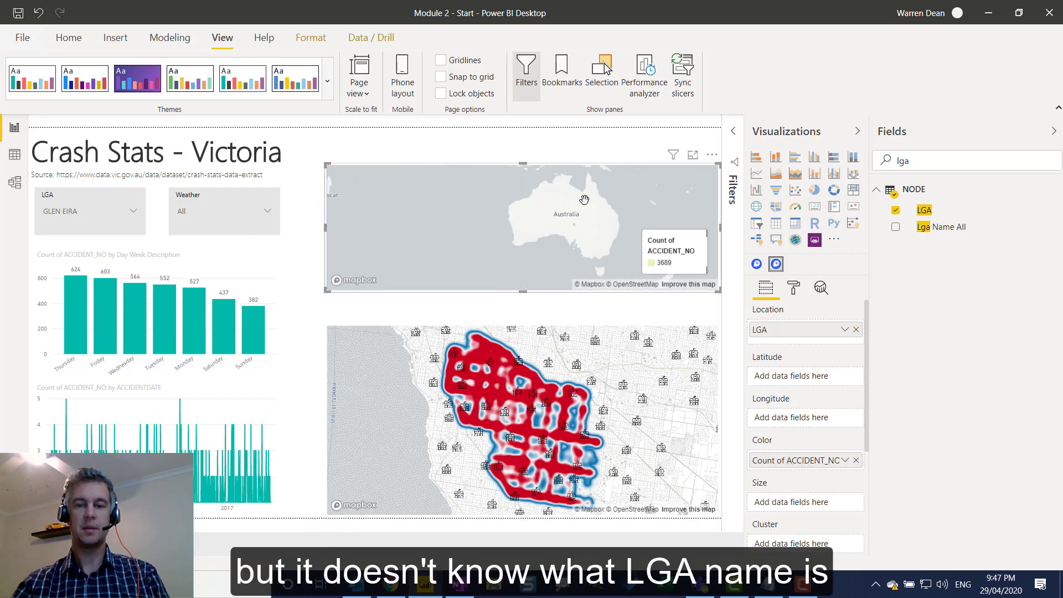
scroll(581, 246, "up", 3)
scroll(581, 245, "up", 3)
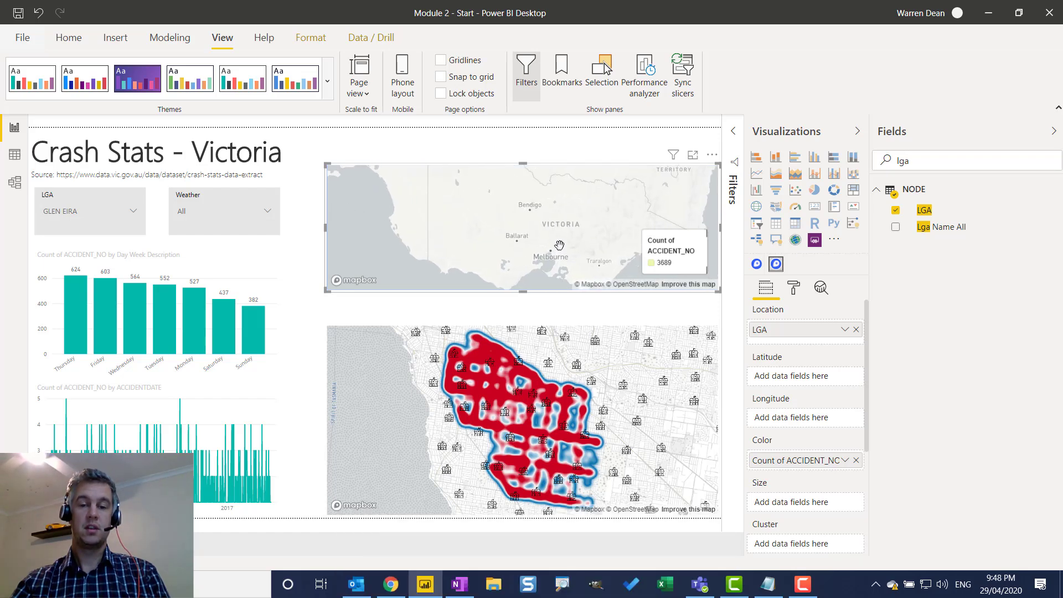
left_click_drag(523, 168, 526, 128)
left_click(546, 124)
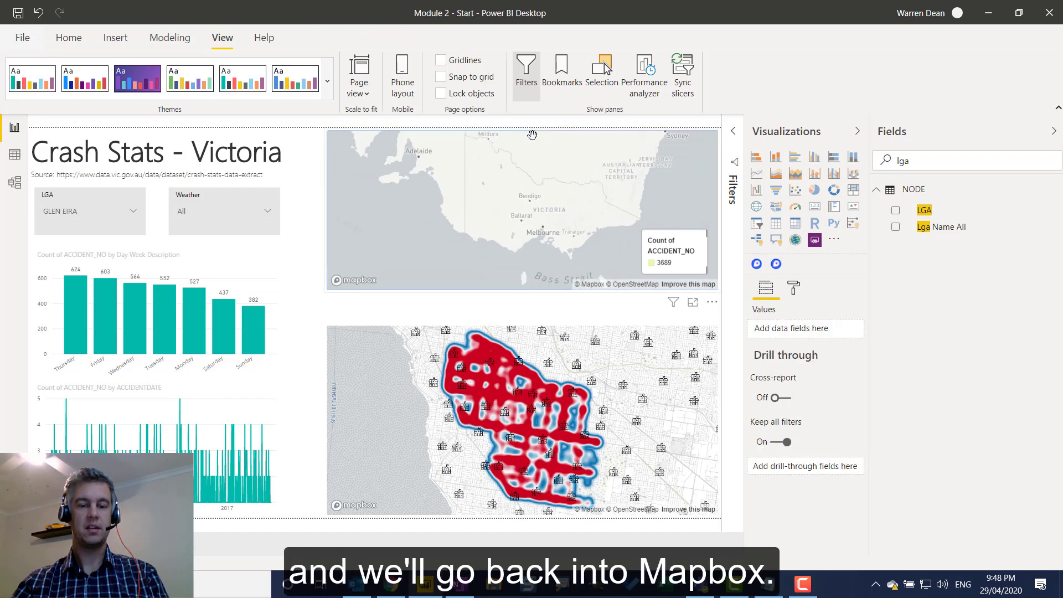
- Switch to Mapbox Studio in Chrome and create a new tileset by uploading VIC_LGA_POLYGON_shp.json from the Module 2 folder
left_click(391, 584)
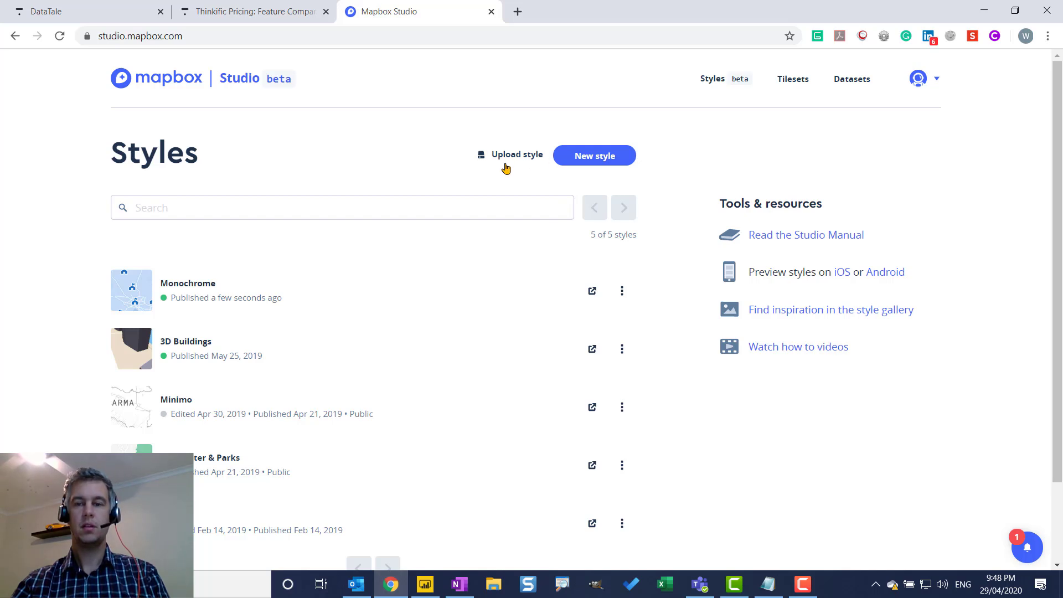
left_click(794, 81)
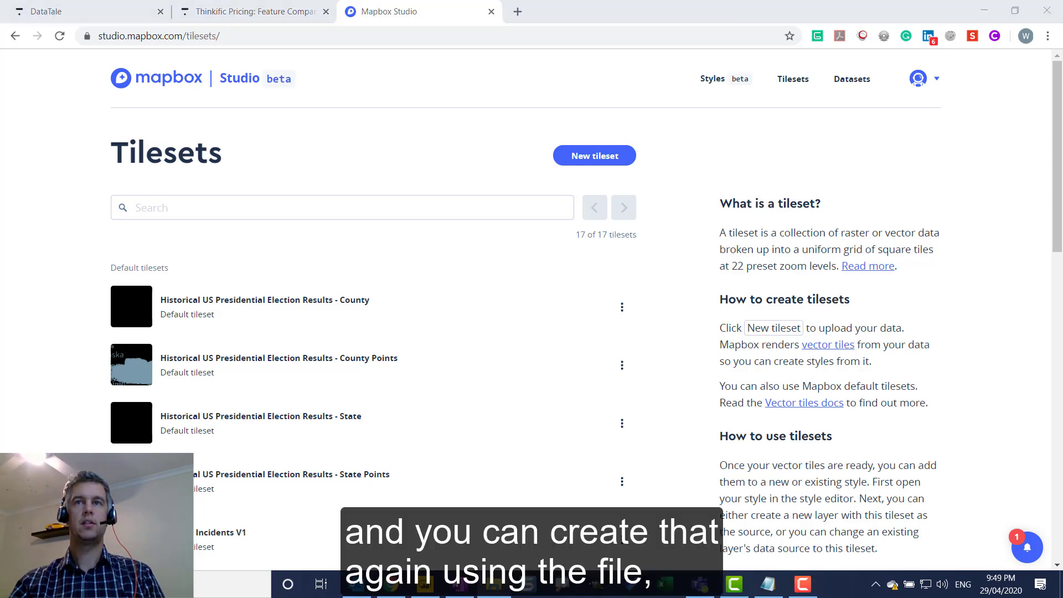
left_click_drag(586, 0, 645, 226)
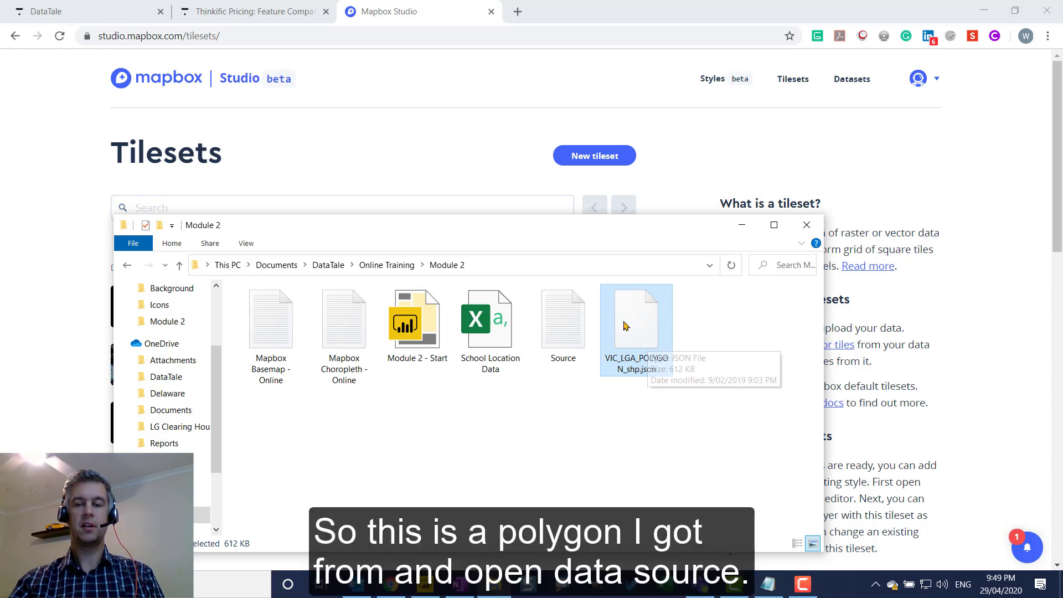
left_click_drag(619, 234, 498, 0)
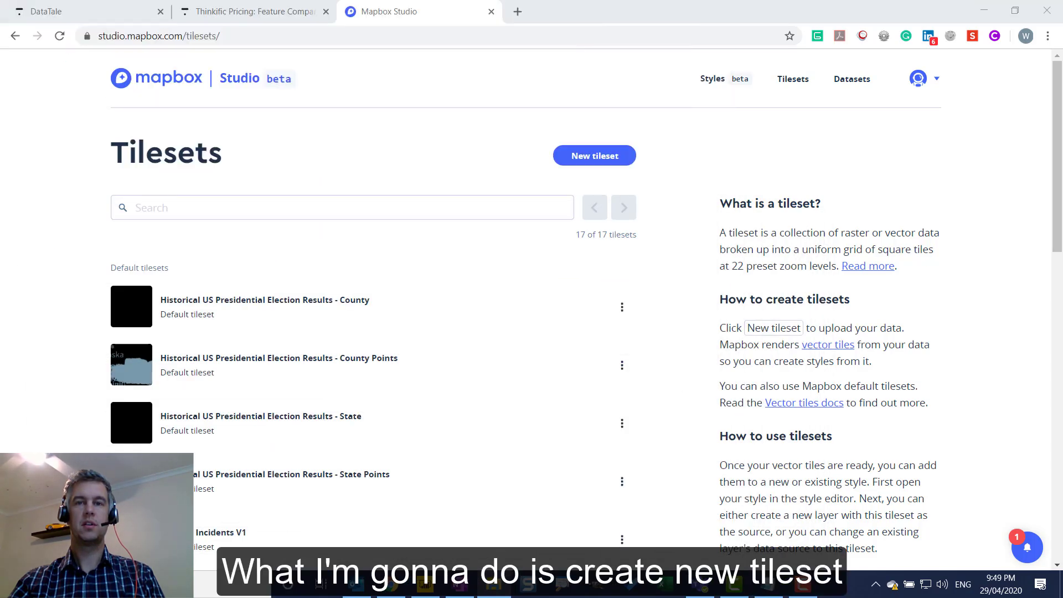
left_click(601, 156)
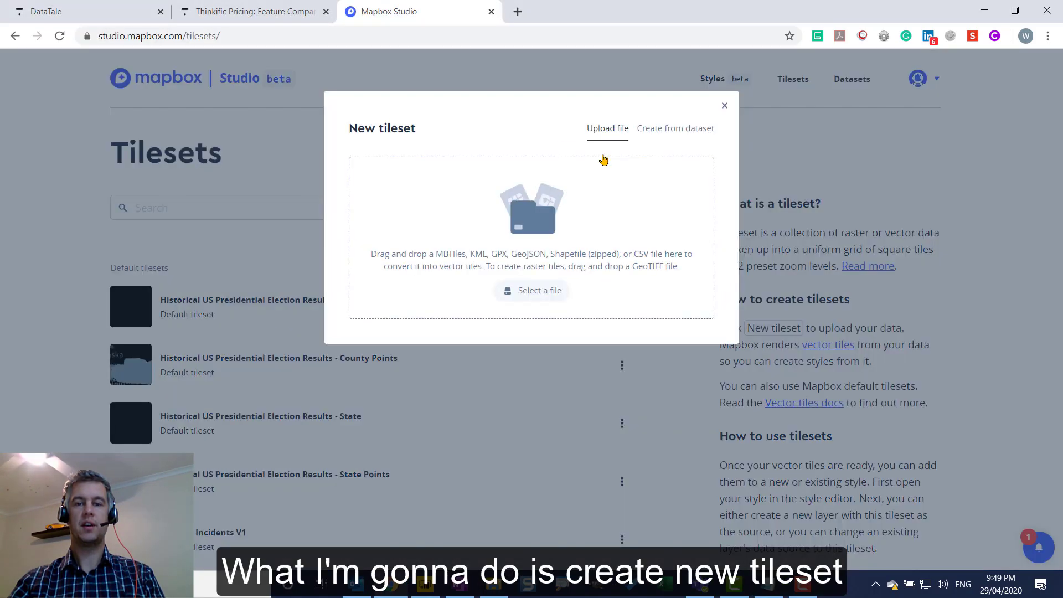
left_click_drag(645, 0, 537, 230)
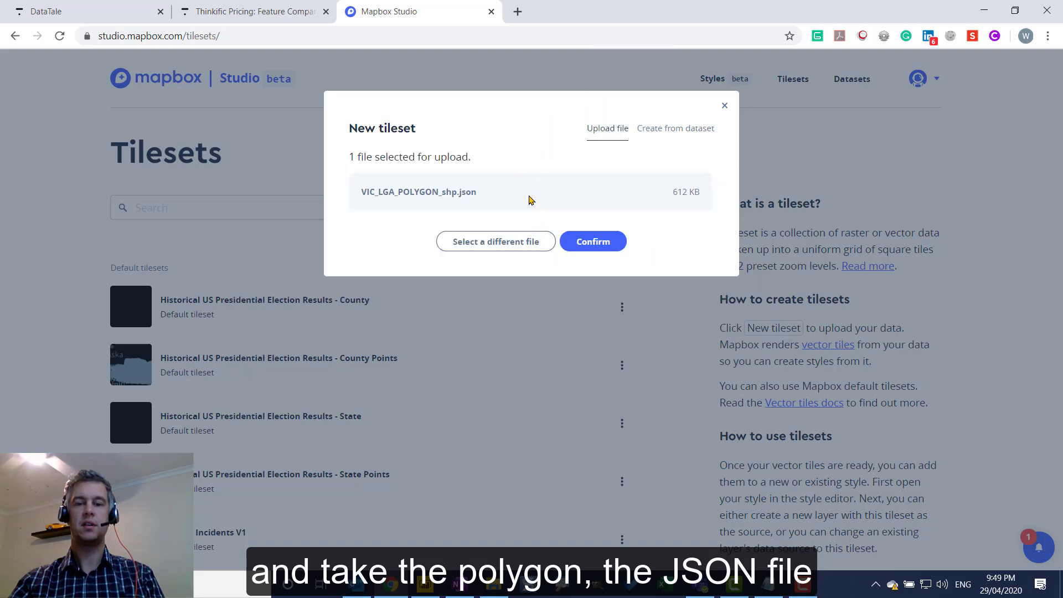
left_click(609, 241)
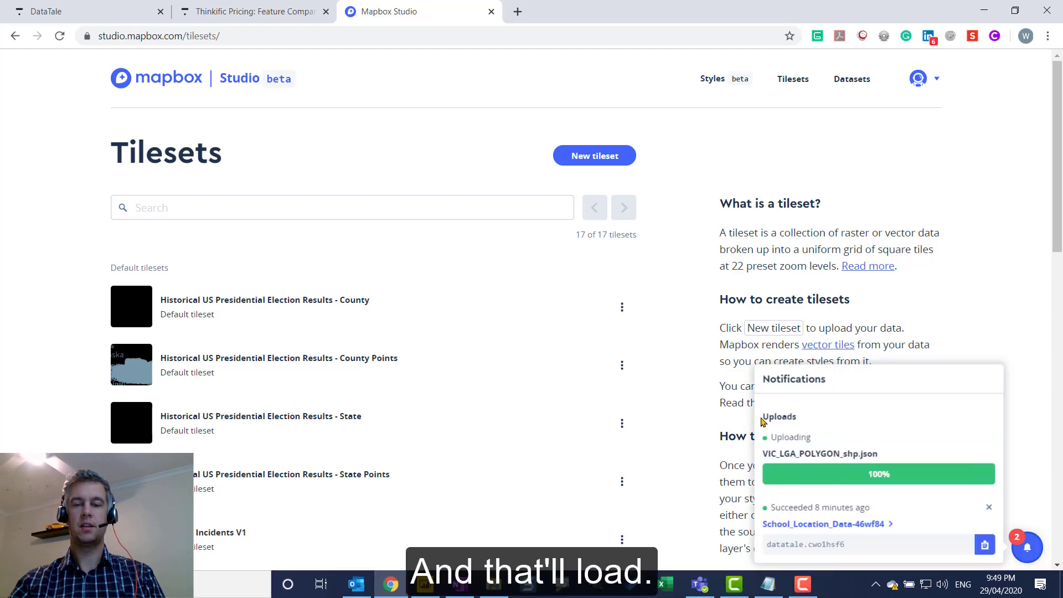
- Import VIC_LGA_POLYGON_shp.json into mapshaper.org in a new browser tab, view its GeoJSON export options, and close the tab
left_click(518, 11)
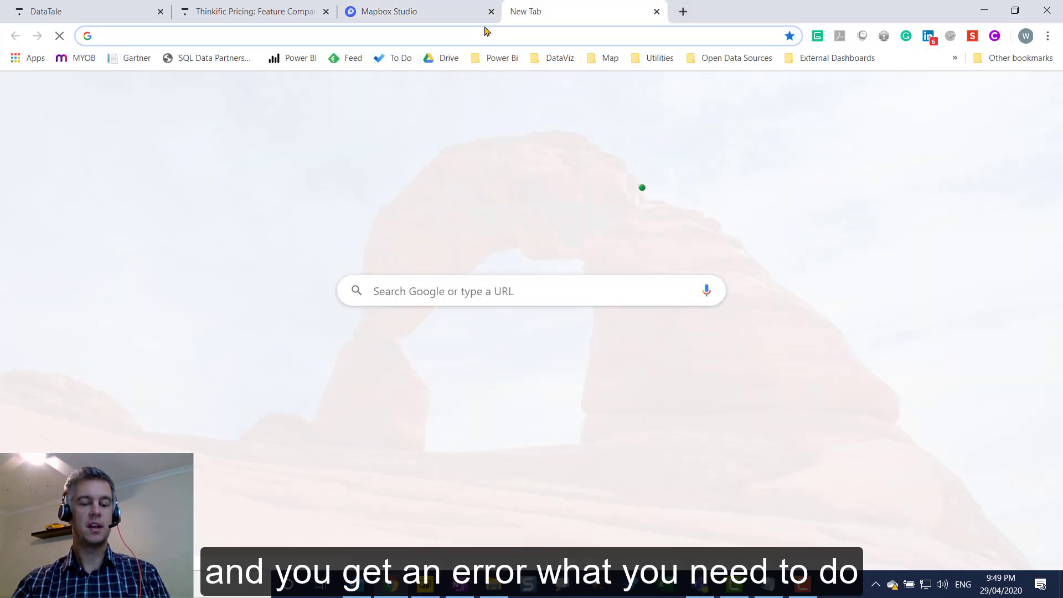
type("mapshaper.org")
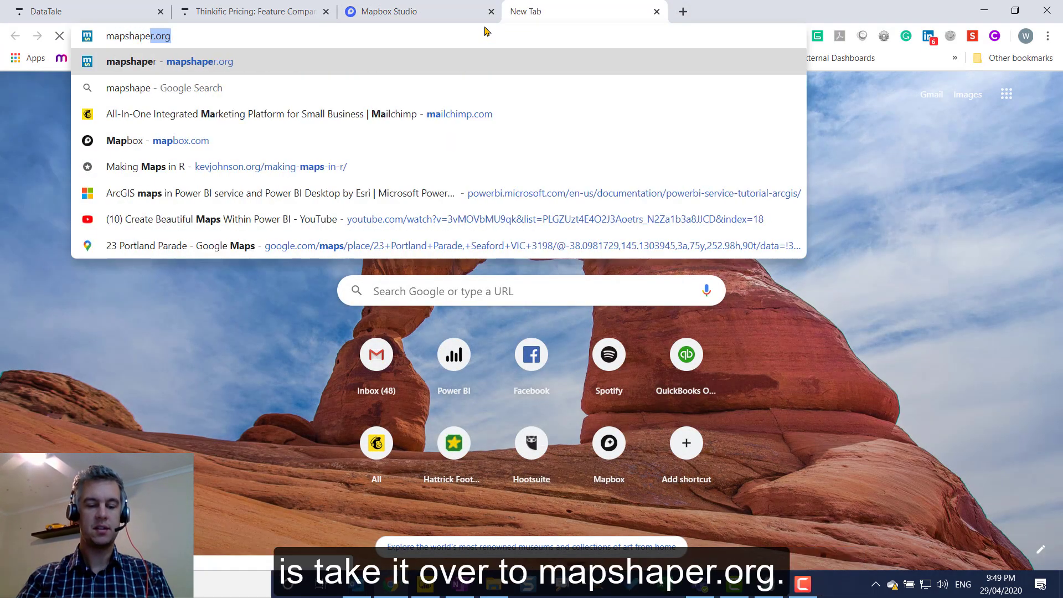
key("Return")
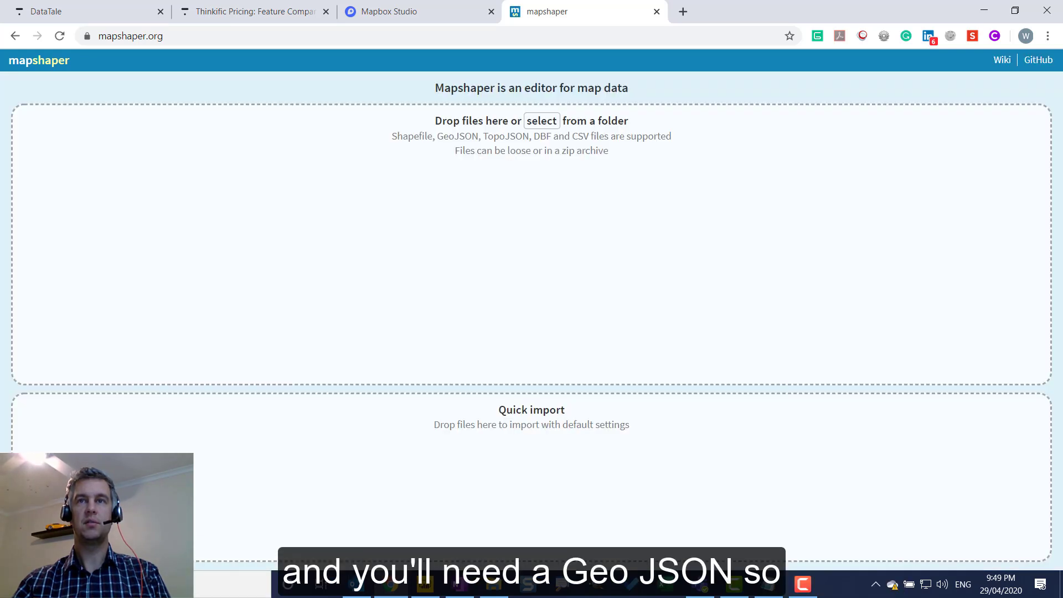
left_click_drag(565, 136, 533, 239)
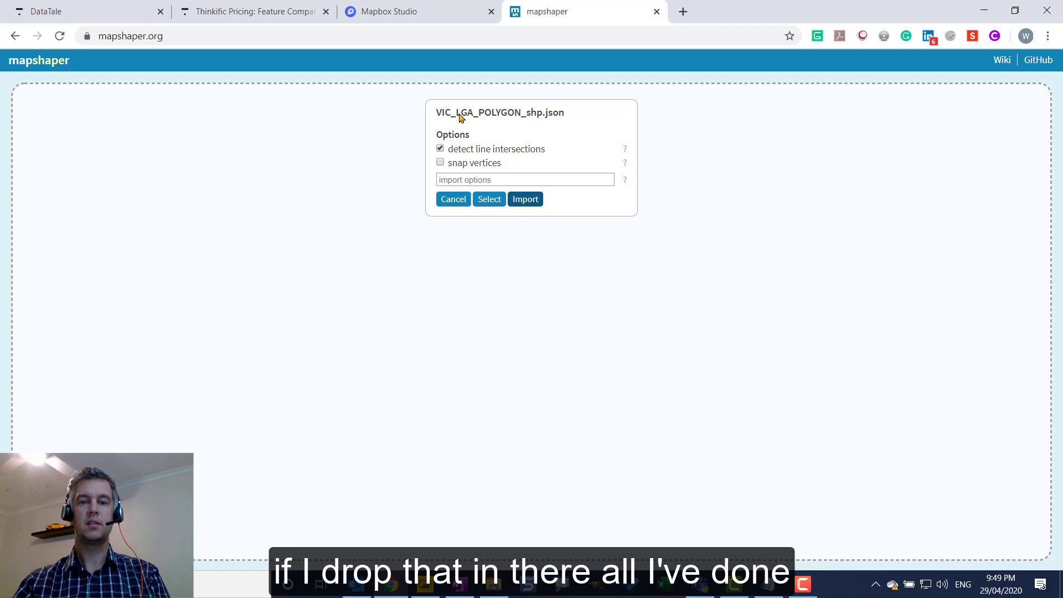
left_click(525, 200)
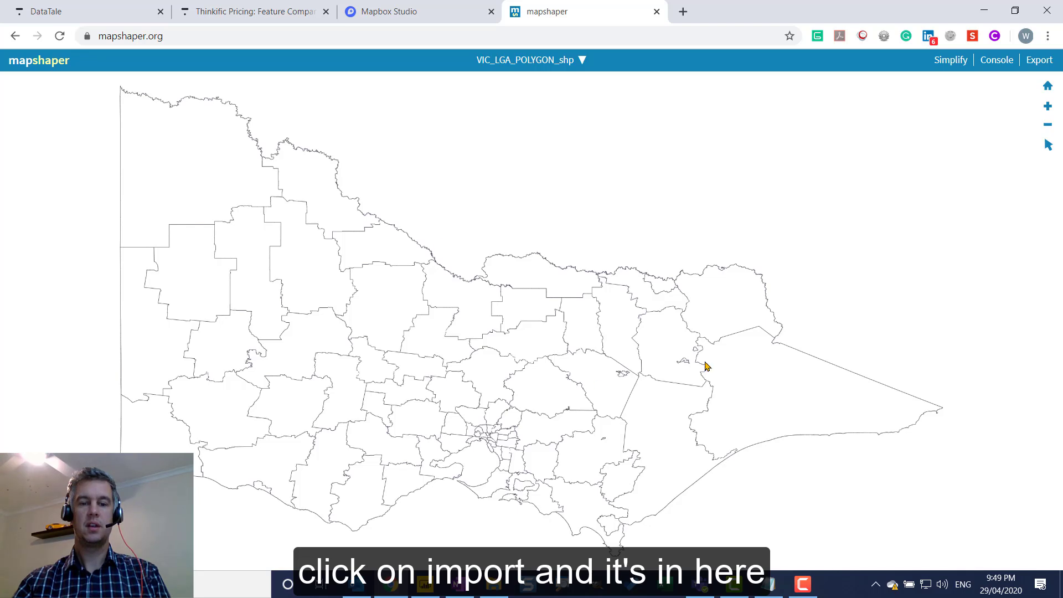
left_click(1039, 59)
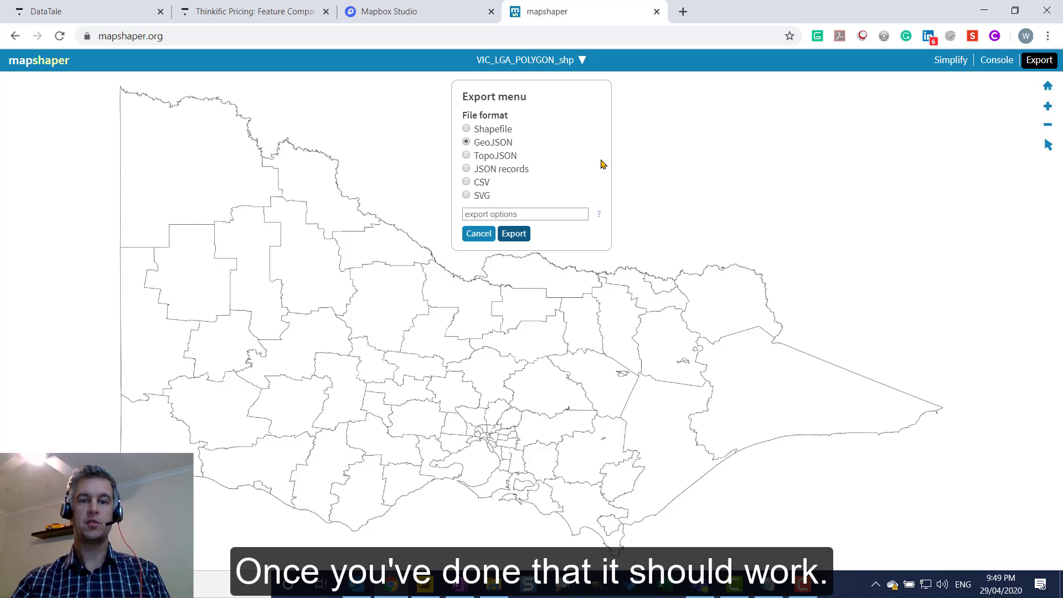
left_click(656, 11)
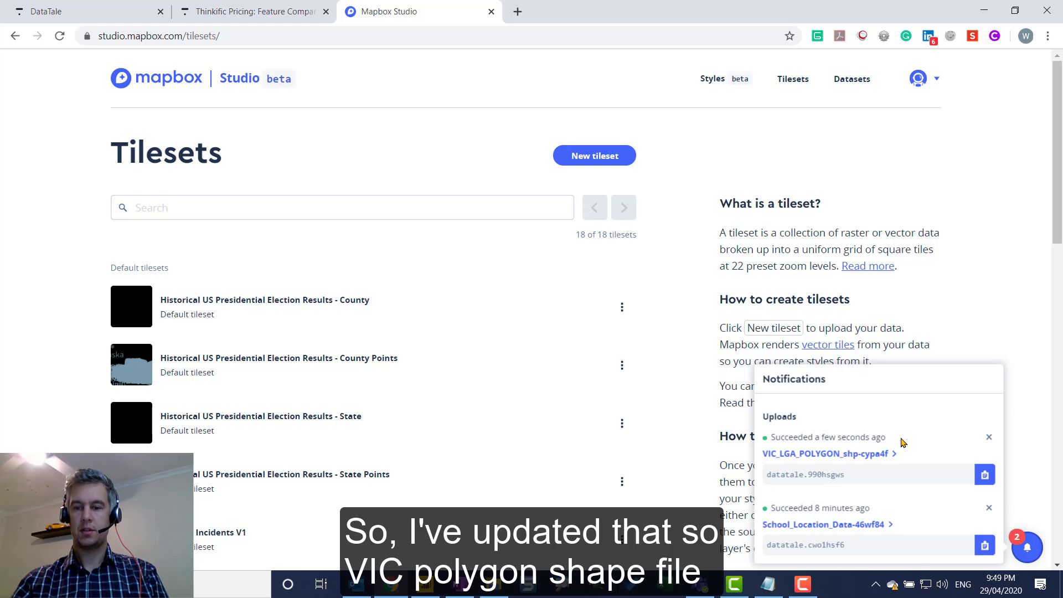
- Open the uploaded VIC_LGA_POLYGON_shp-cypa4f tileset, dismiss the notifications, and highlight its tileset ID and name
left_click(815, 455)
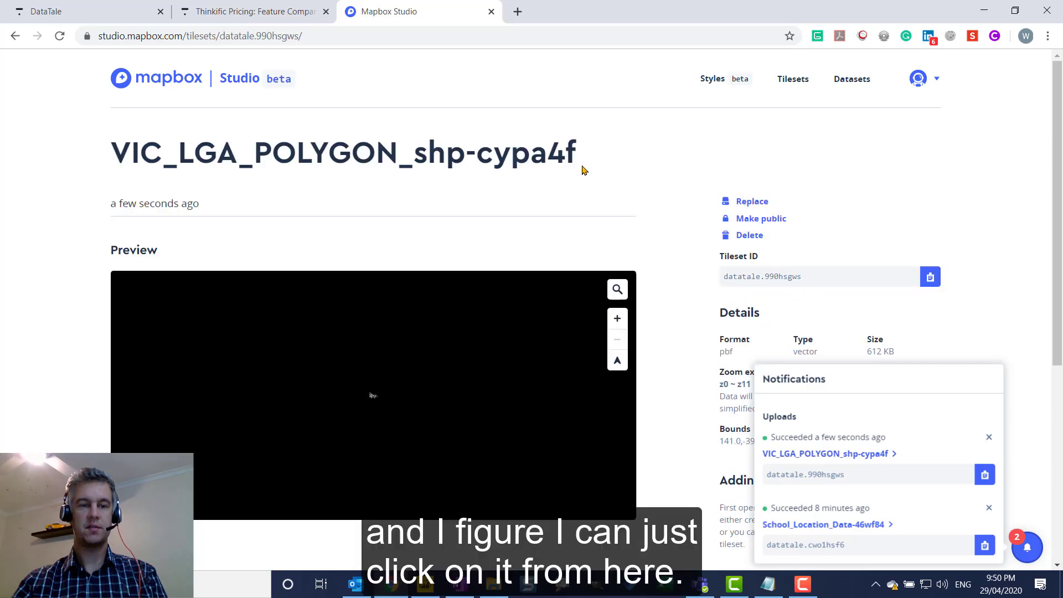
left_click(1001, 323)
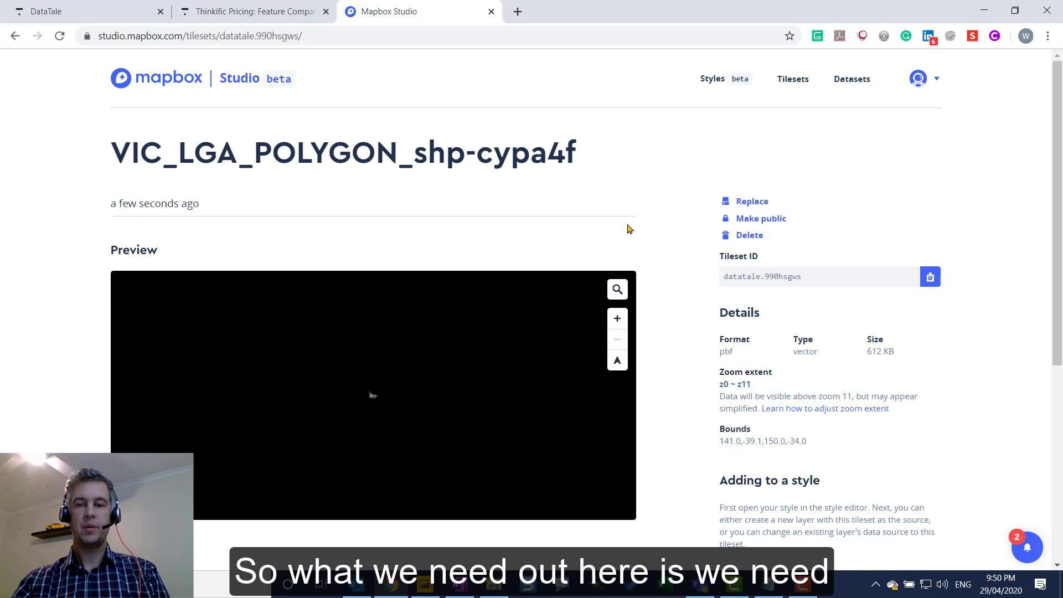
left_click(812, 280)
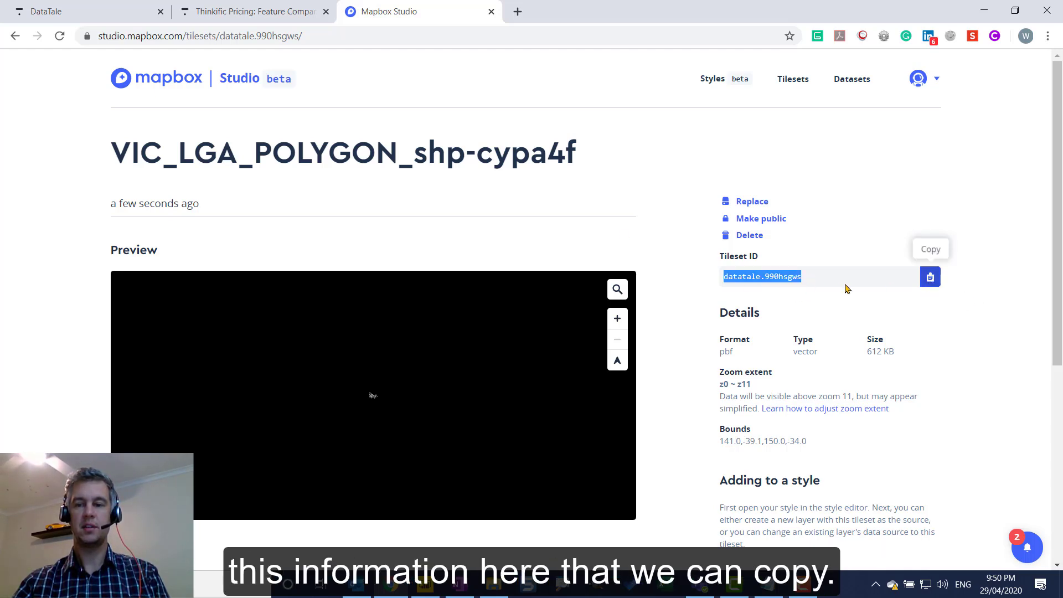
left_click_drag(578, 157, 102, 154)
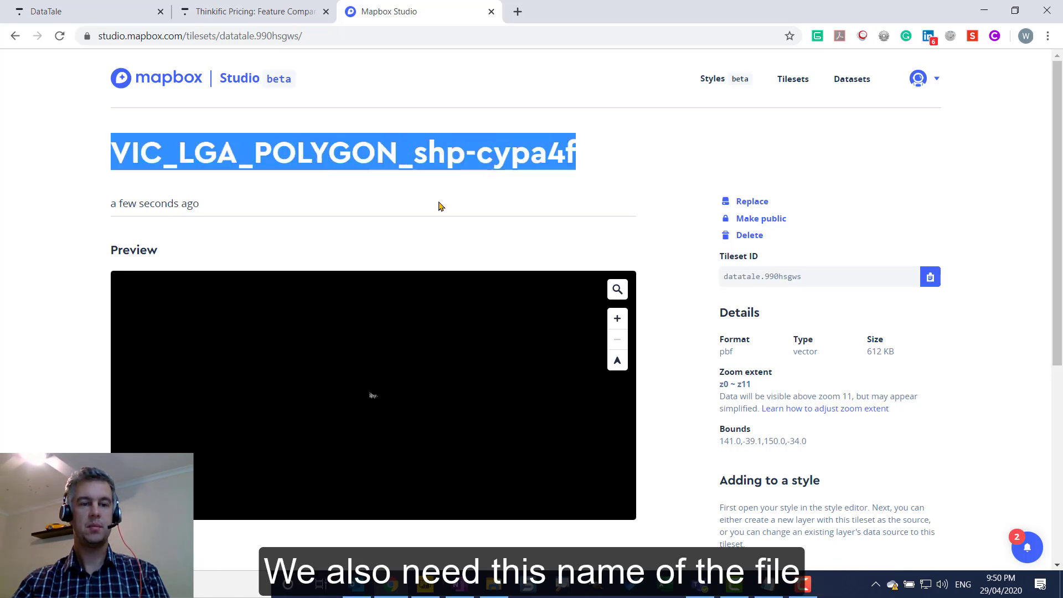
- Find the VIC_LGA__3 property in the tileset's layer details and return to the tileset's name and ID
scroll(427, 360, "down", 6)
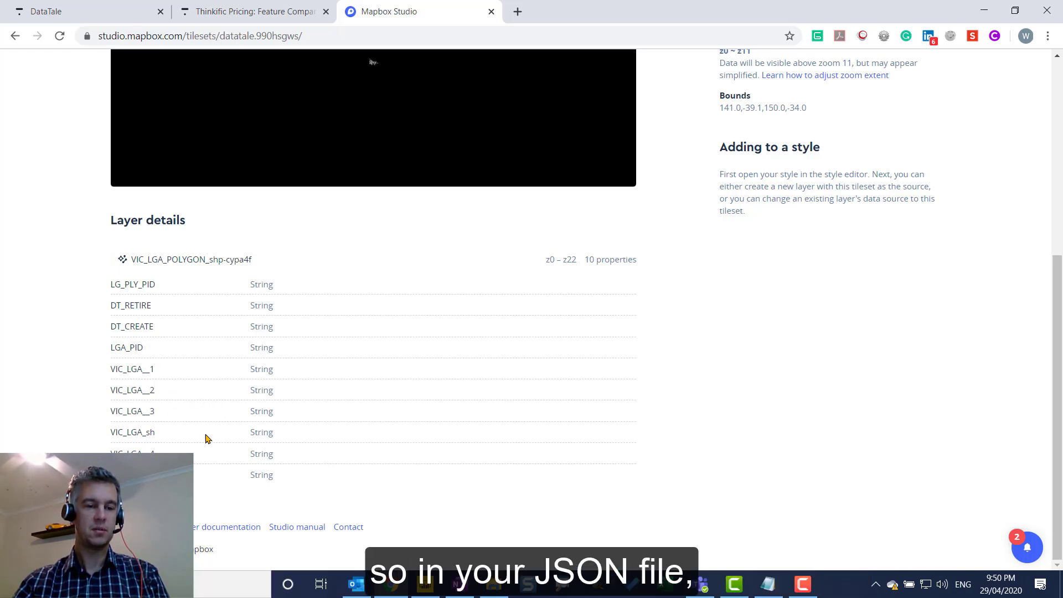
left_click_drag(158, 412, 116, 409)
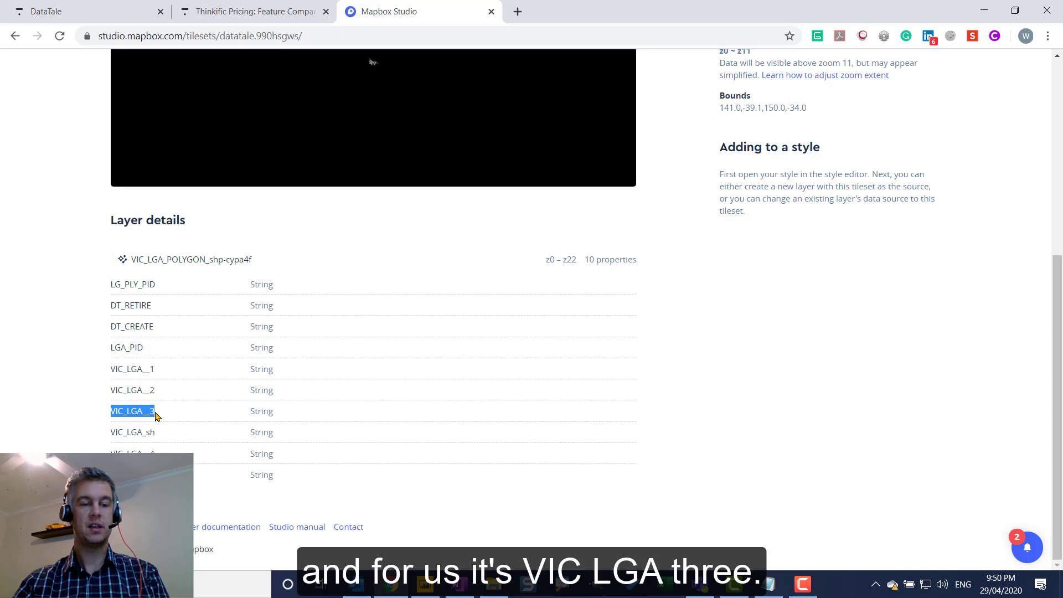
scroll(457, 349, "up", 4)
scroll(738, 235, "up", 2)
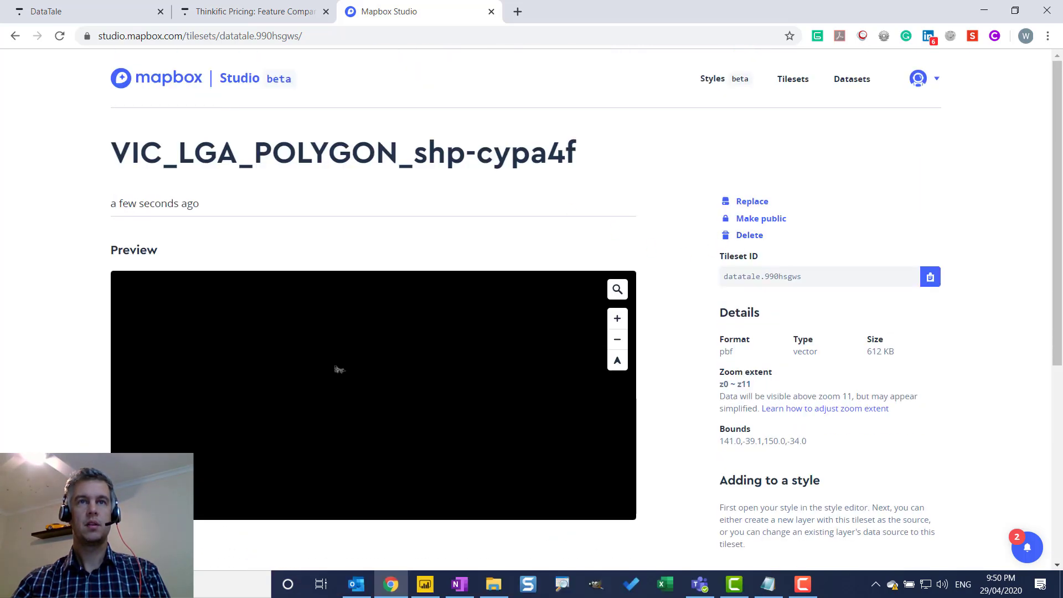
- Switch to the Mapbox Choropleth - Online notes in Notepad and compare the tile URL, source layer name and vector property with the tileset page
key("alt+Tab")
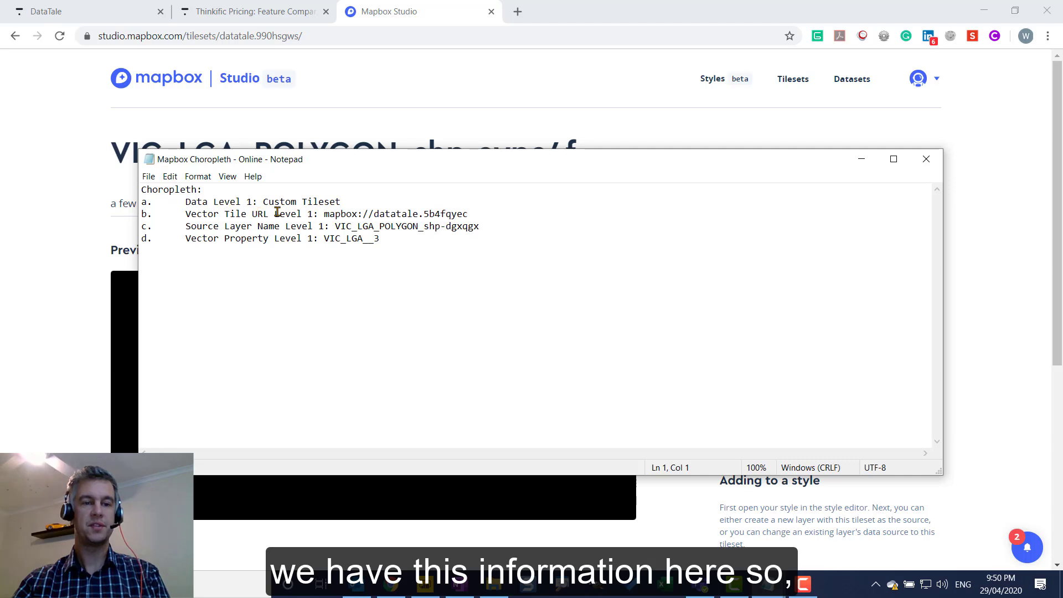
left_click_drag(379, 163, 382, 316)
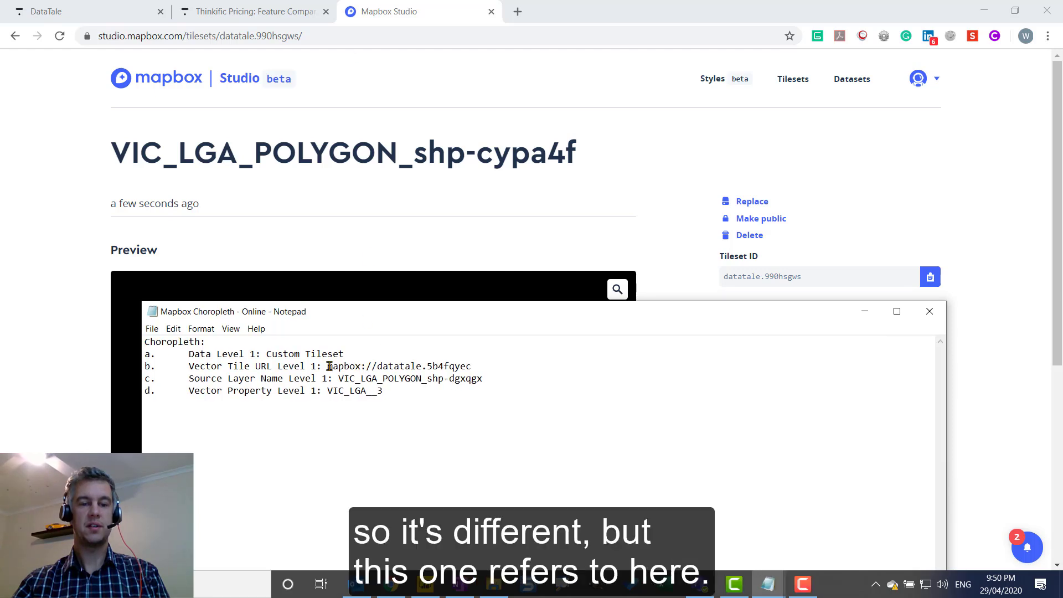
left_click_drag(328, 365, 471, 366)
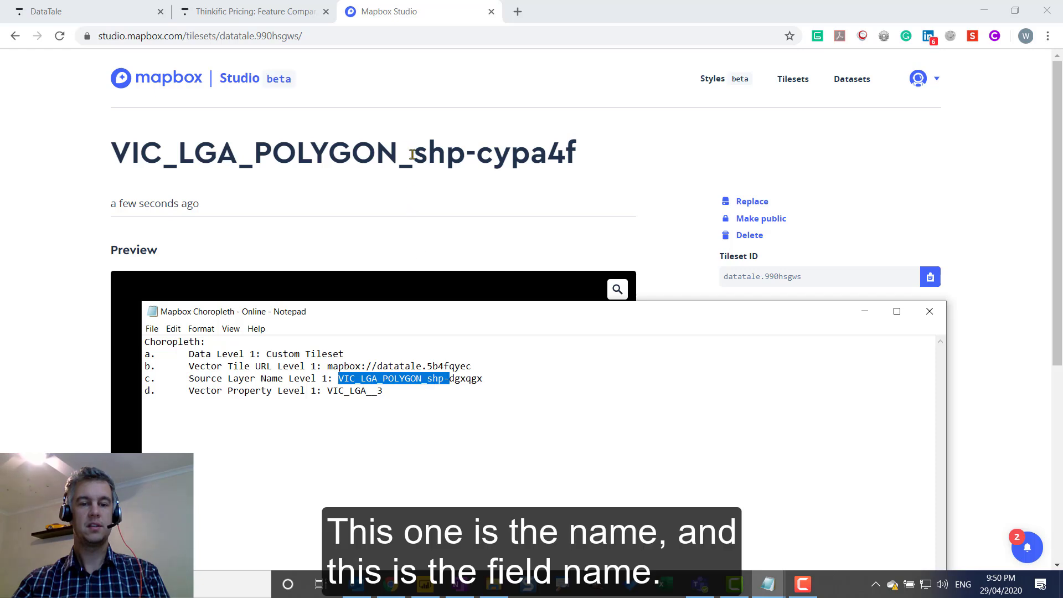
left_click(359, 402)
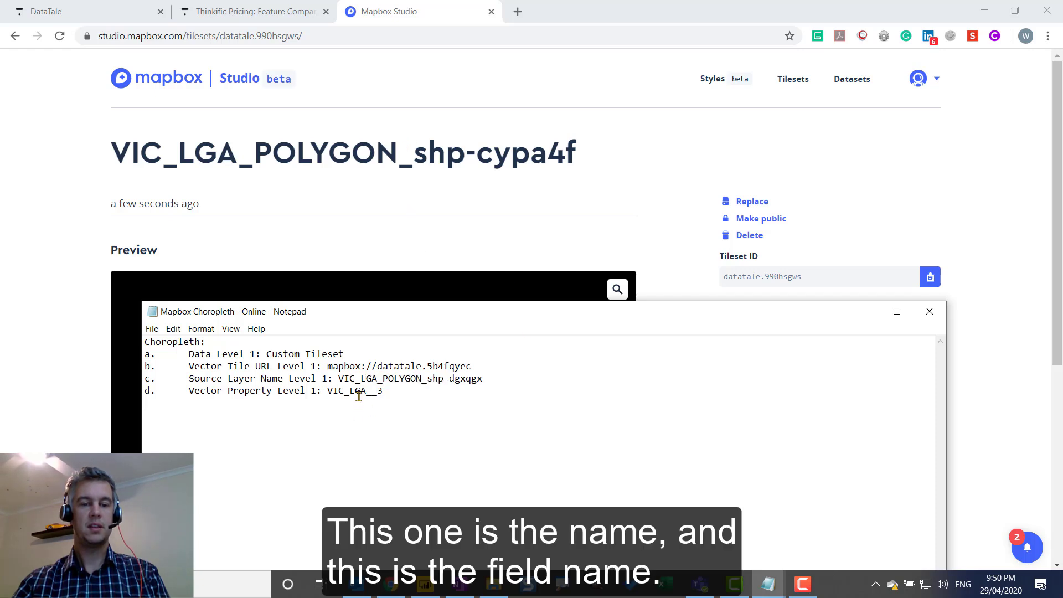
left_click_drag(525, 314, 529, 125)
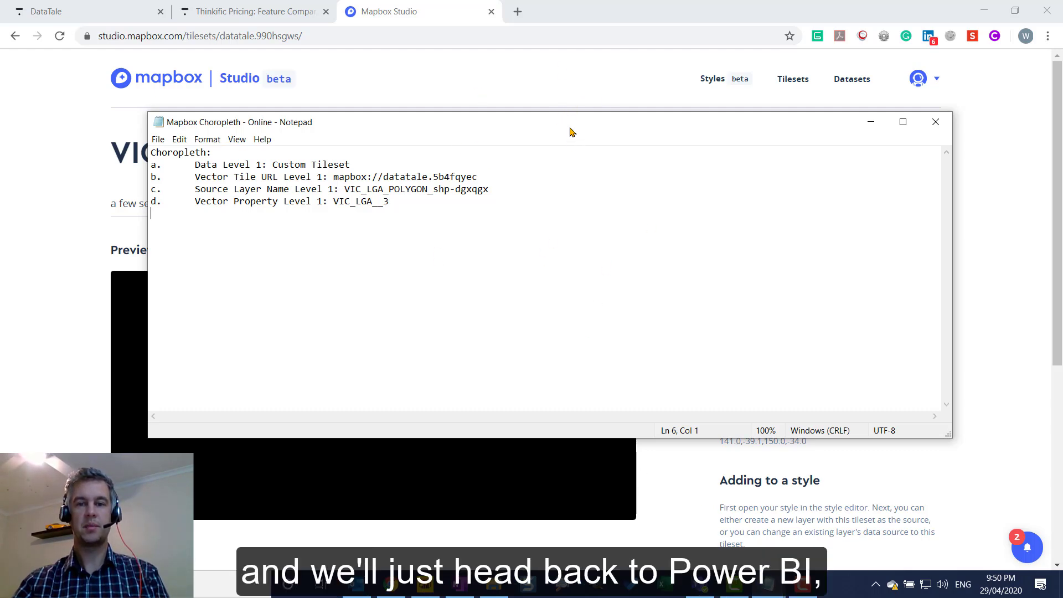
left_click_drag(570, 128, 512, 1)
- Switch to Power BI, select the upper Mapbox map, and expand the Choropleth section of its format settings
left_click(425, 585)
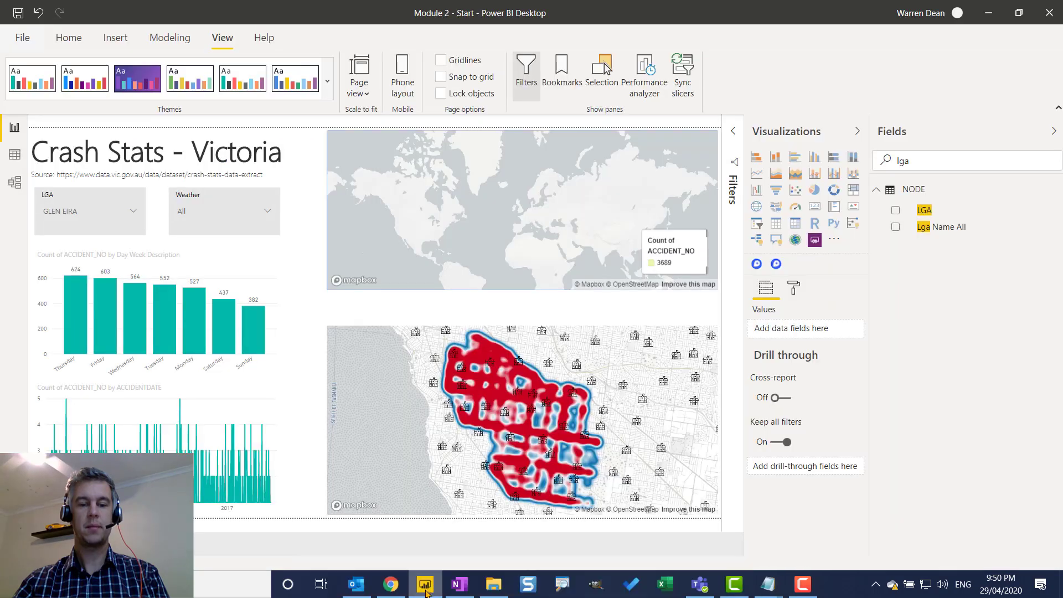
left_click(591, 156)
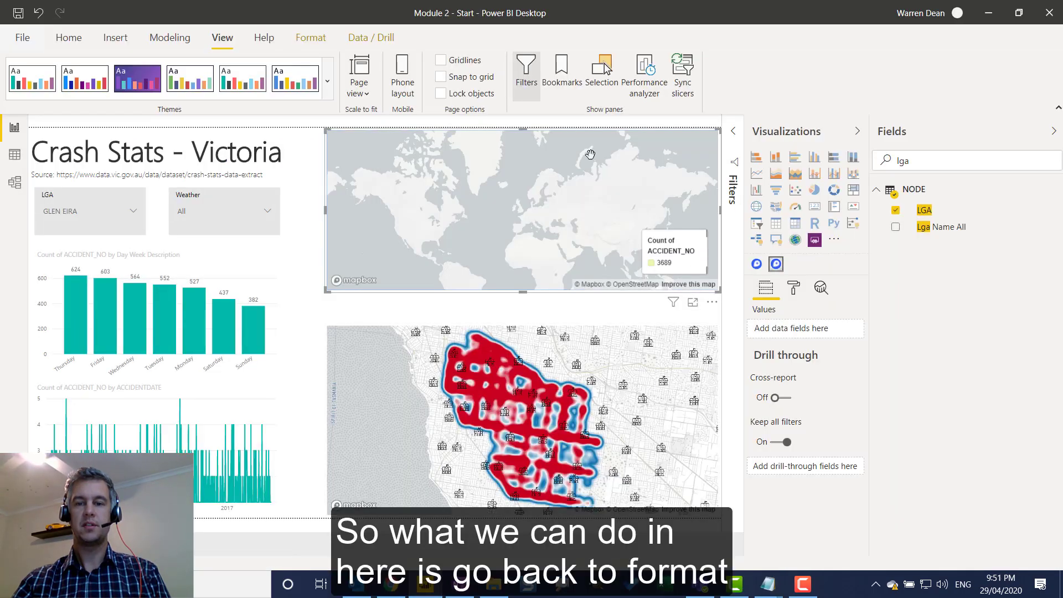
left_click(793, 289)
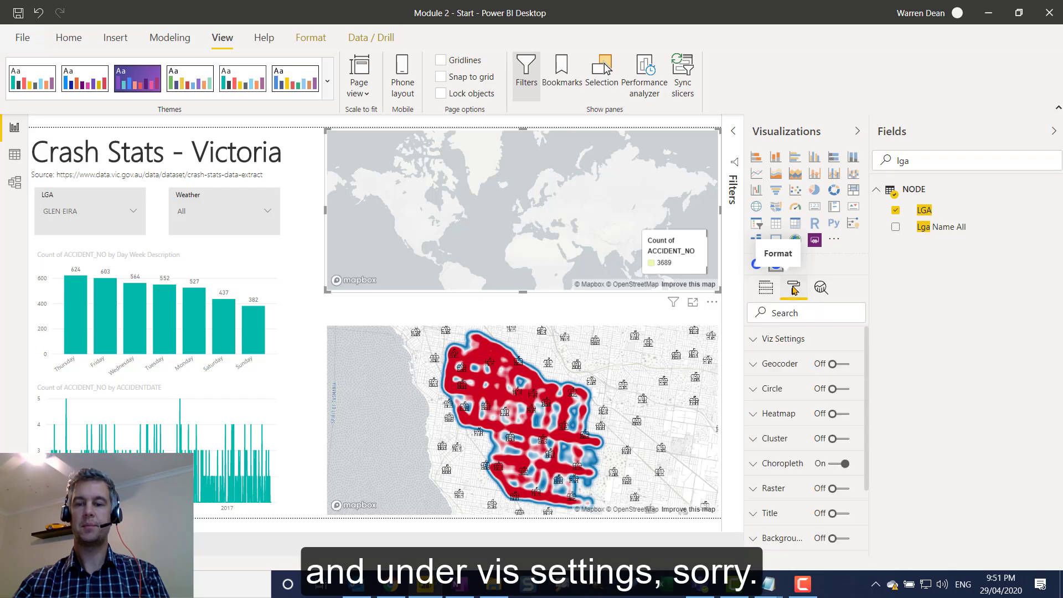
left_click(790, 338)
scroll(837, 439, "down", 4)
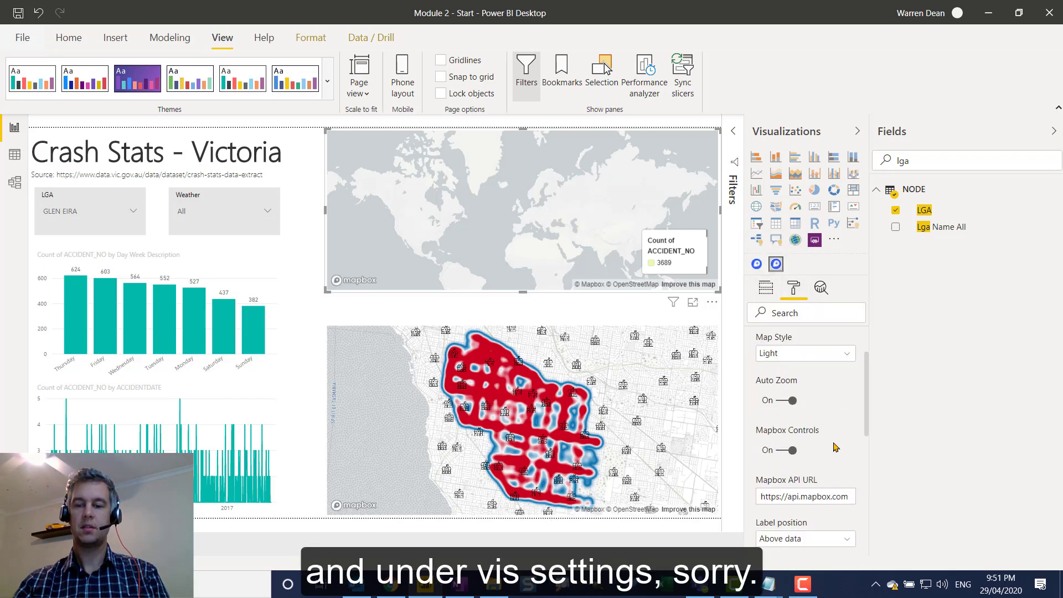
scroll(824, 419, "down", 2)
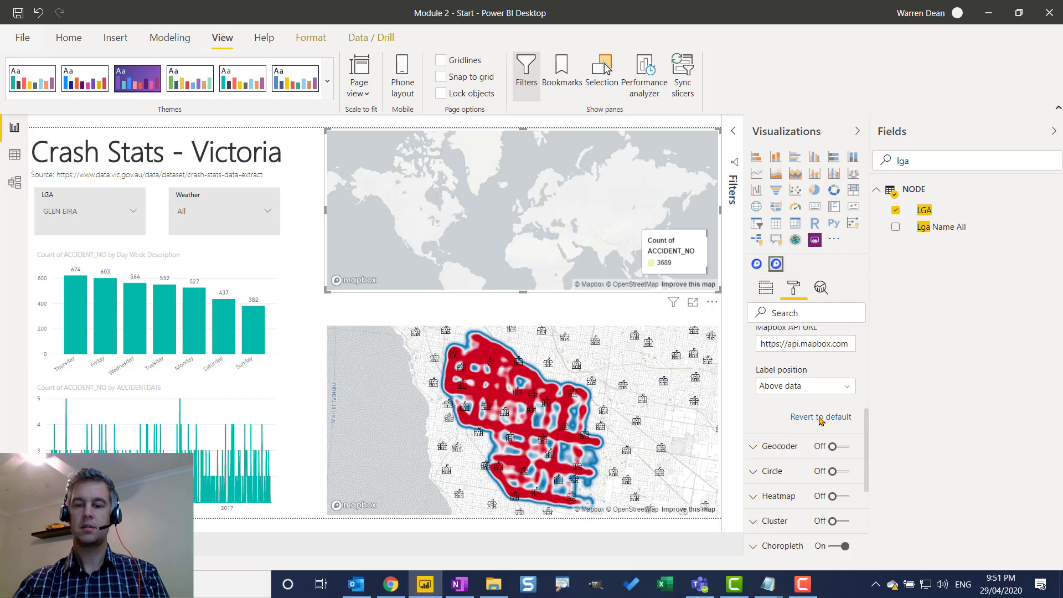
scroll(813, 438, "down", 3)
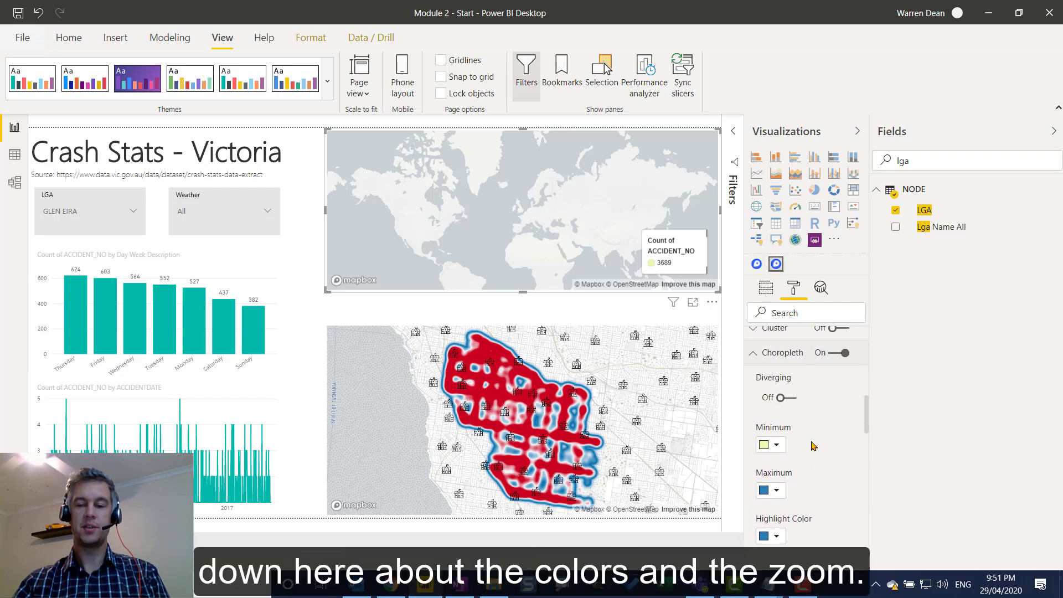
- Set the choropleth's Data Level 1 to Custom Tileset, checking the option against the Notepad notes
scroll(816, 449, "down", 5)
scroll(822, 440, "down", 4)
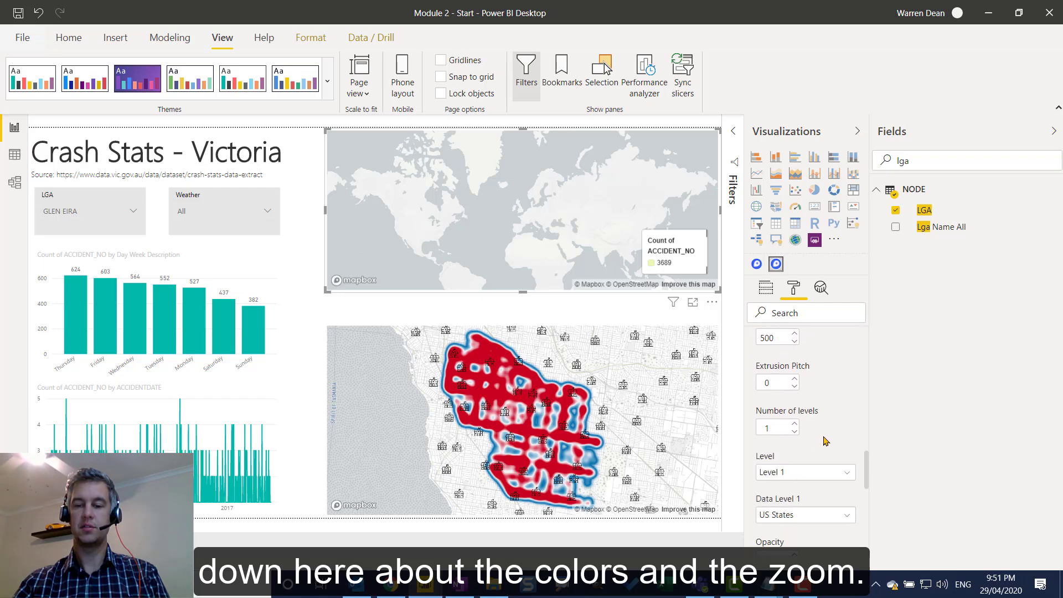
scroll(817, 435, "down", 5)
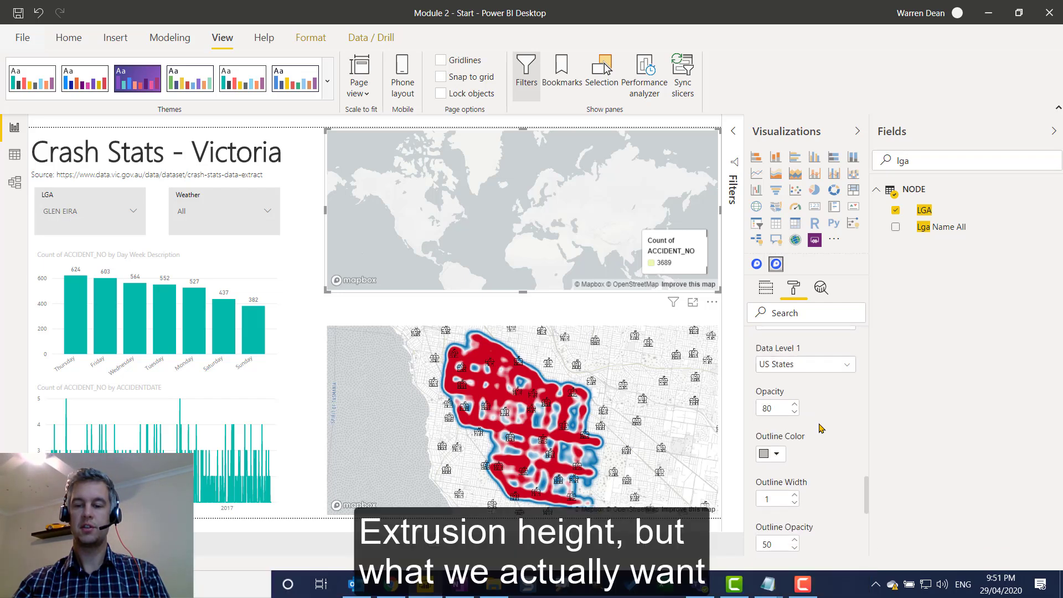
scroll(828, 430, "up", 6)
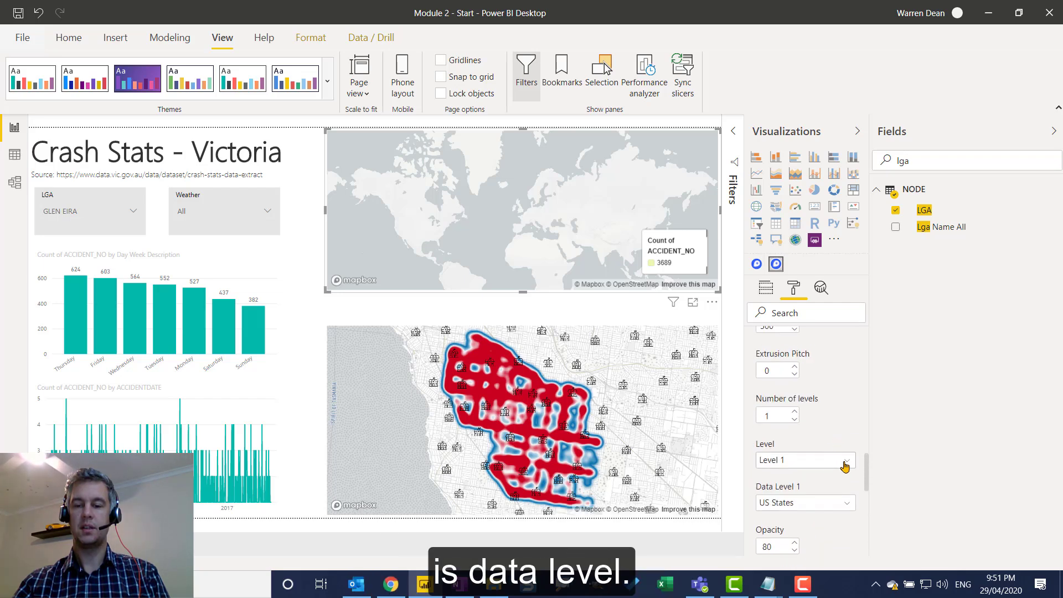
scroll(868, 482, "down", 1)
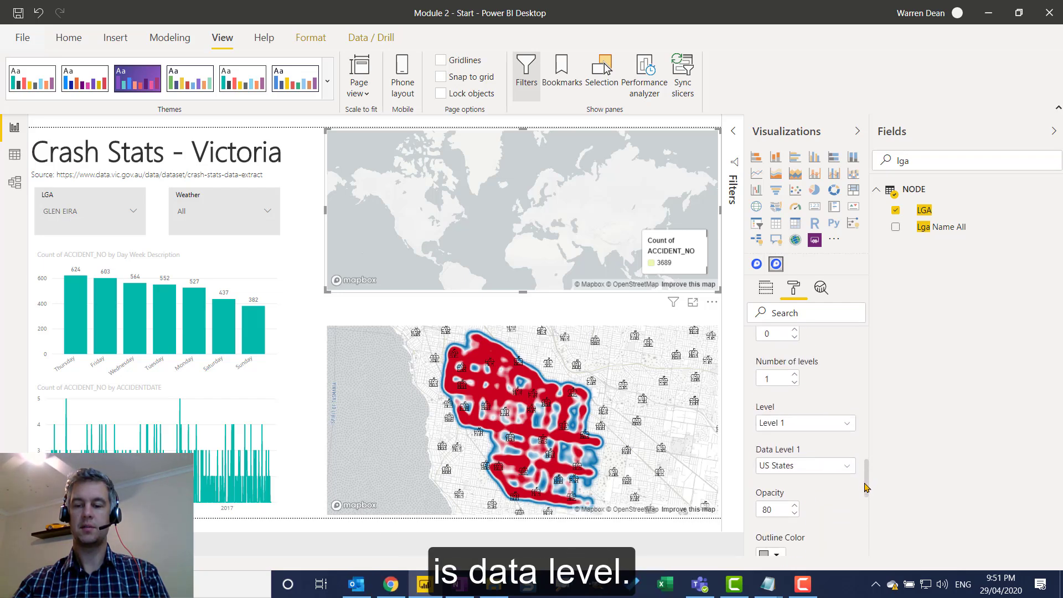
left_click(844, 466)
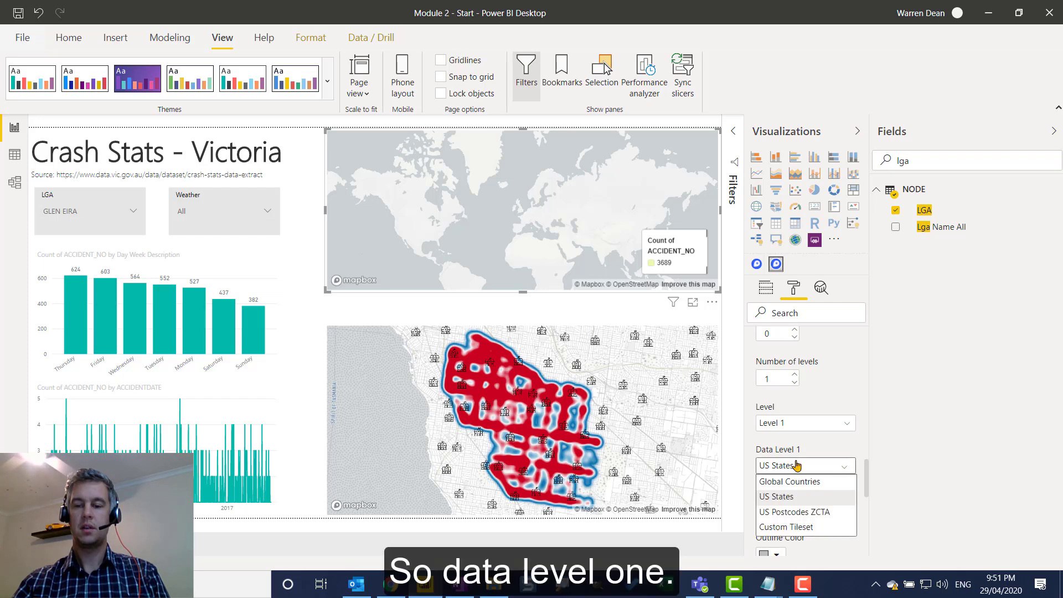
mouse_move(779, 453)
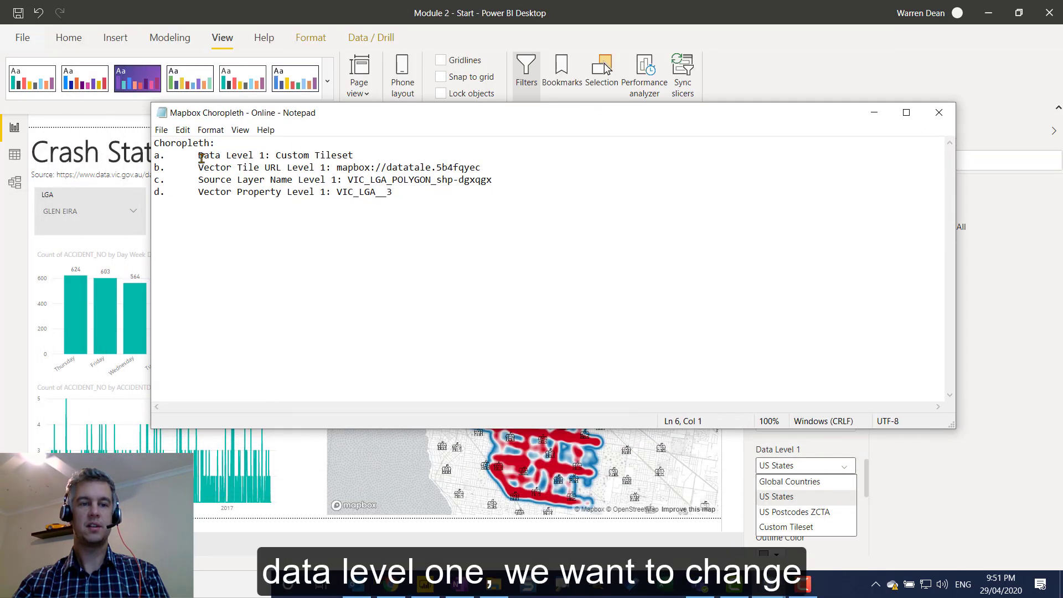
left_click_drag(201, 159, 347, 155)
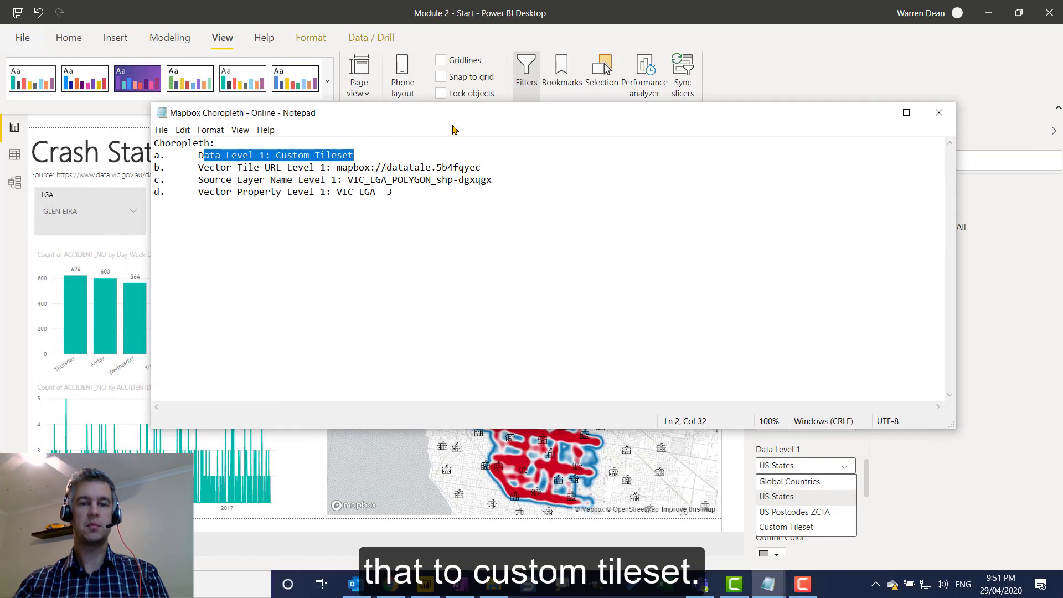
key("alt+Tab")
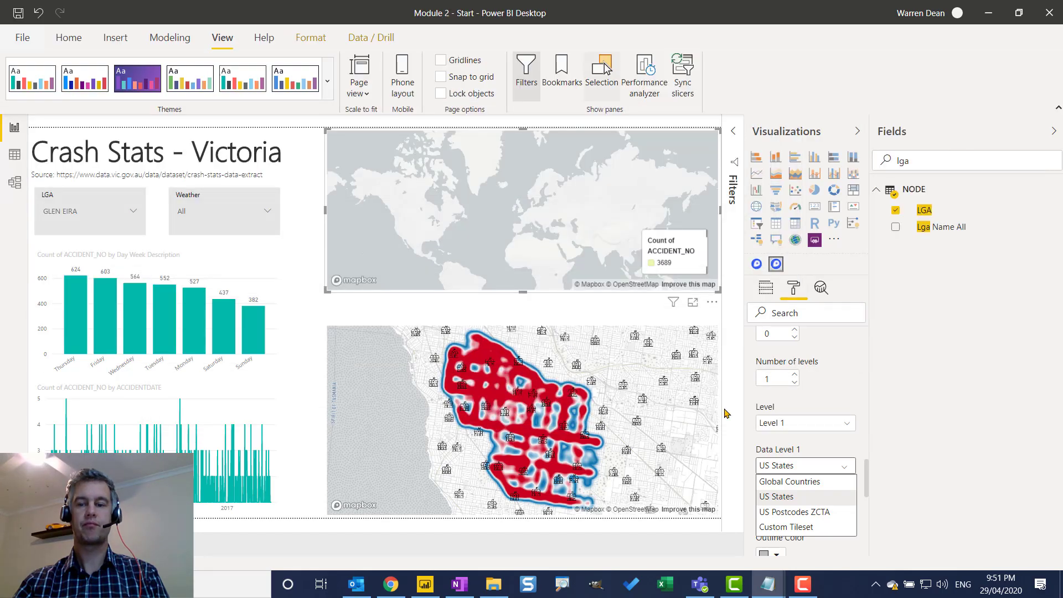
left_click(828, 527)
- Set the choropleth's Vector Tile Url Level 1 to the copied custom tileset address, mapbox://datatale.5b4fqyed
scroll(847, 487, "down", 3)
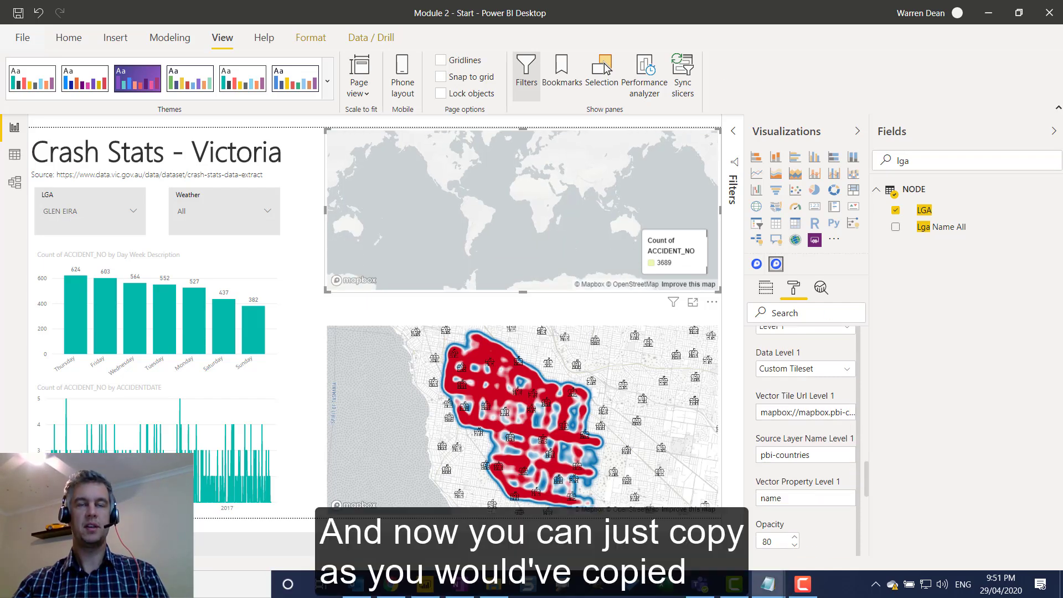
left_click(799, 418)
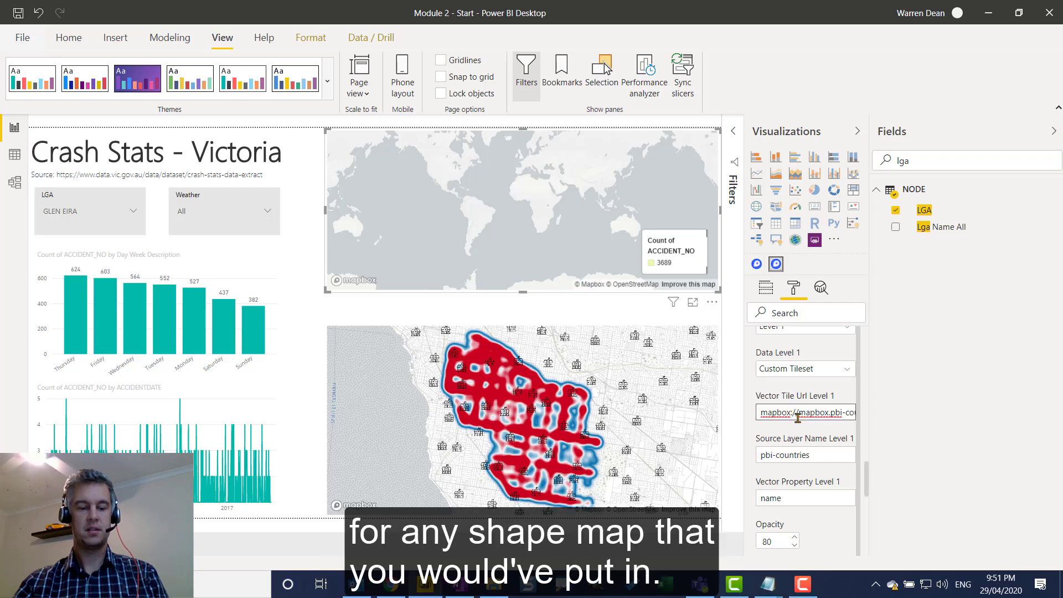
key("ctrl+a")
key("ctrl+v")
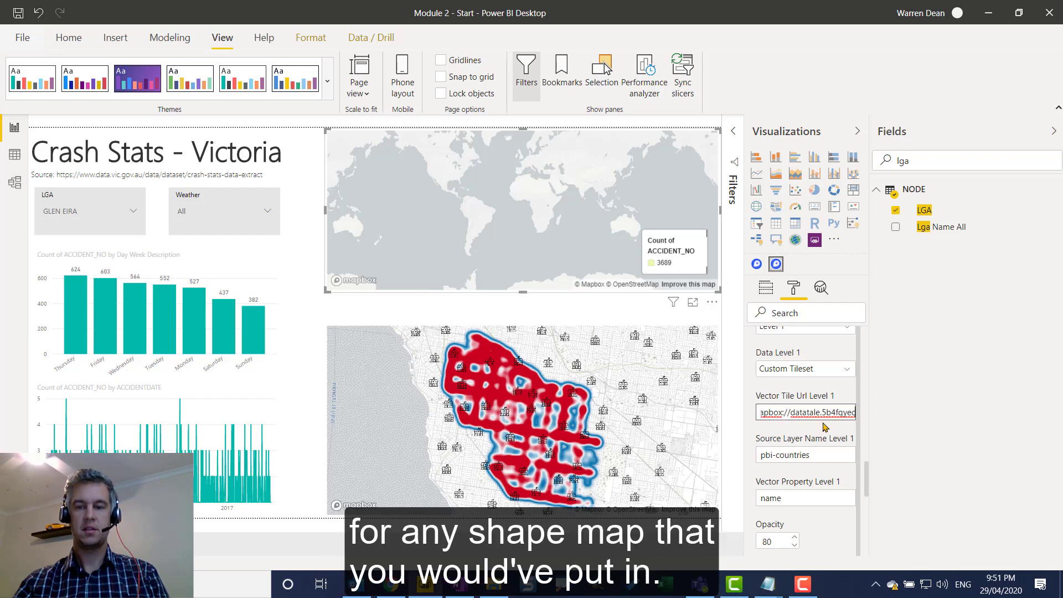
- Replace the Level 1 source layer name with the VIC_LGA_POLYGON layer name from the notes and the vector property with VIC_LGA__3
left_click(809, 454)
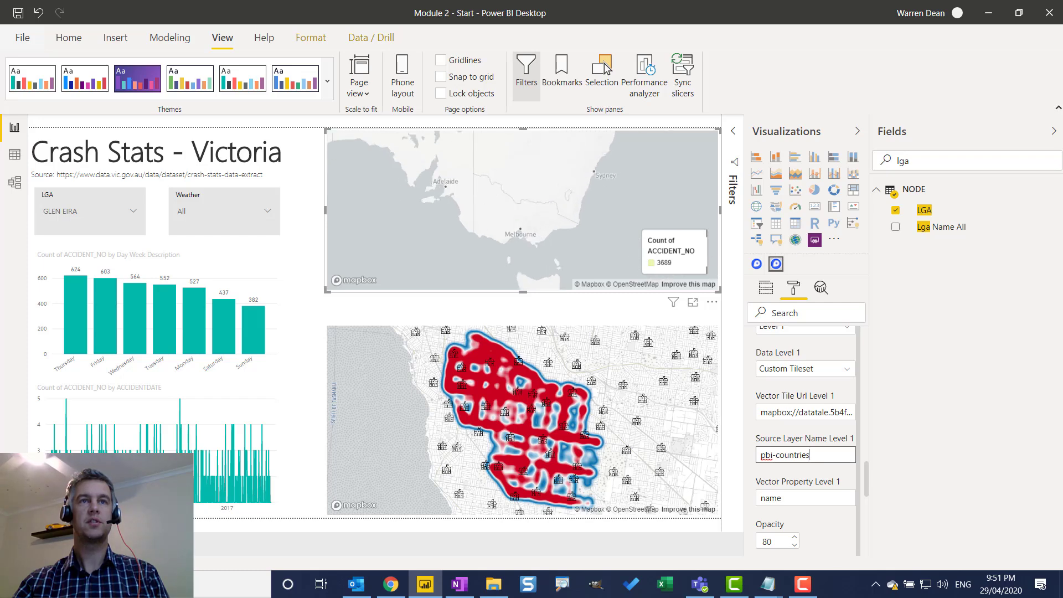
key("alt+Tab")
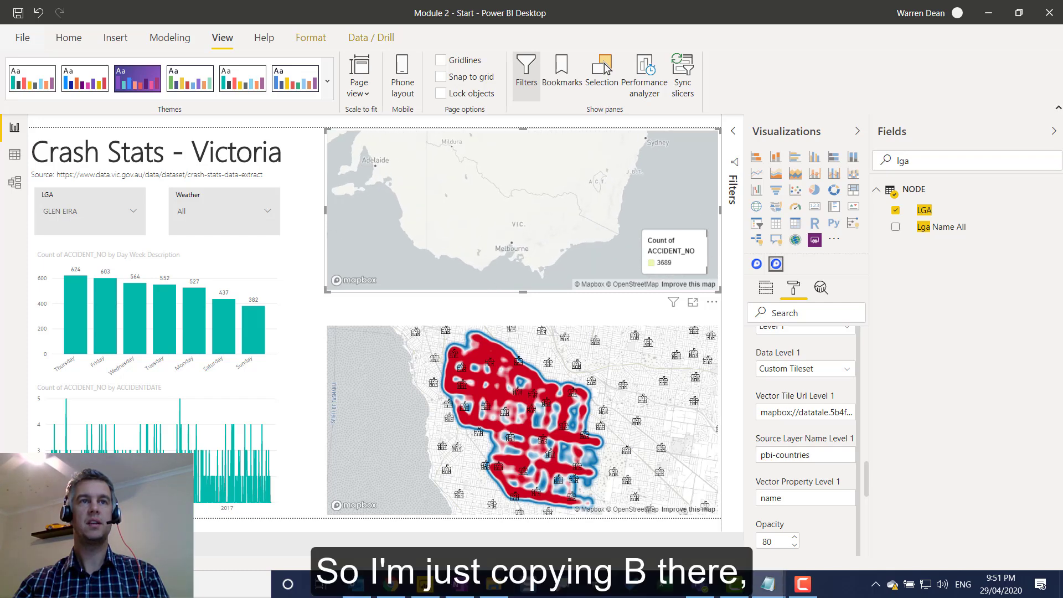
left_click(818, 462)
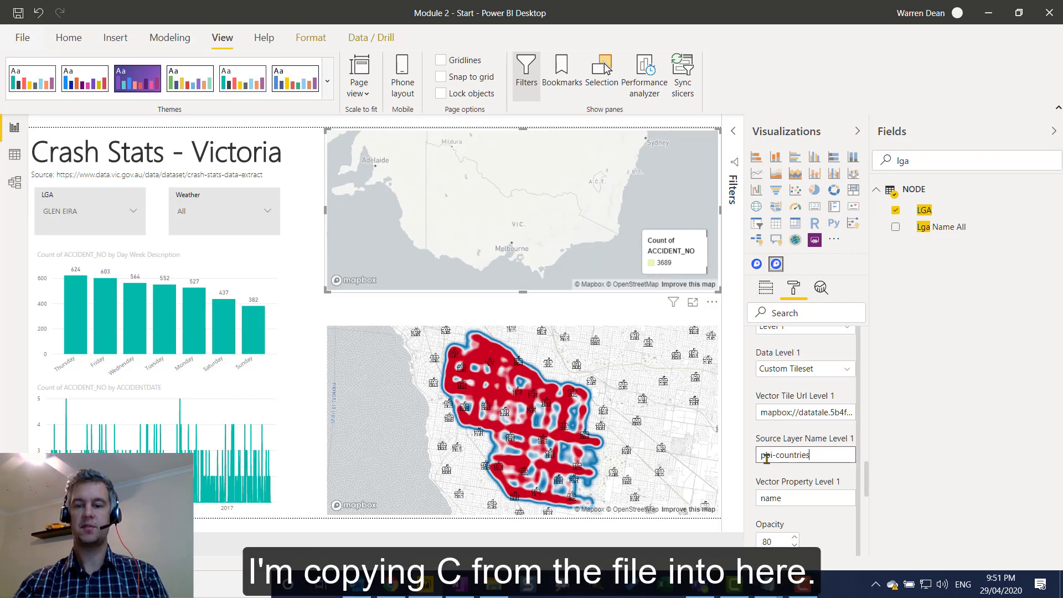
key("ctrl+v")
key("Return")
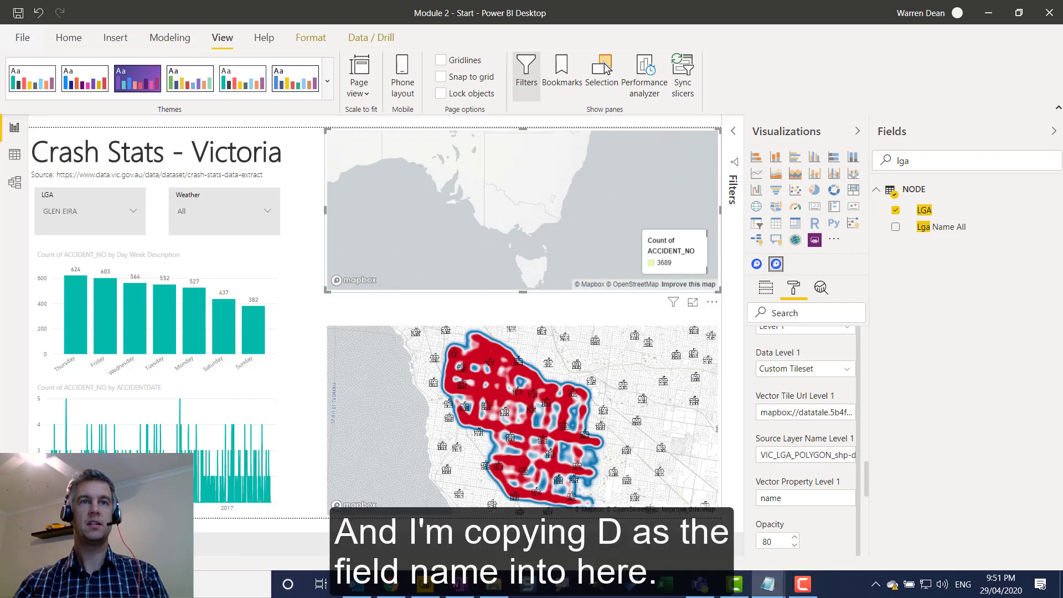
left_click_drag(790, 497, 747, 499)
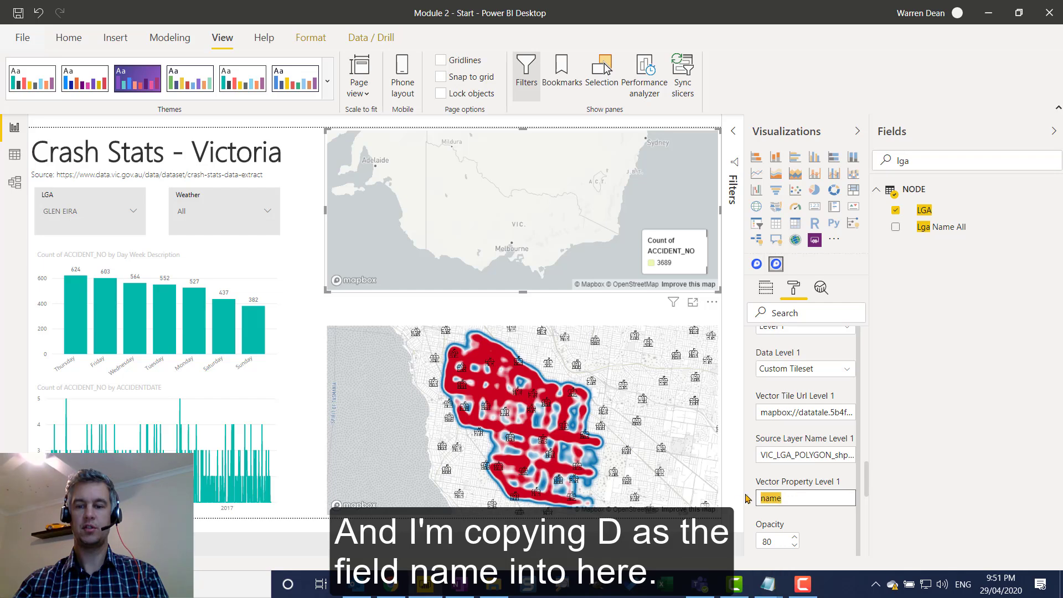
key("Return")
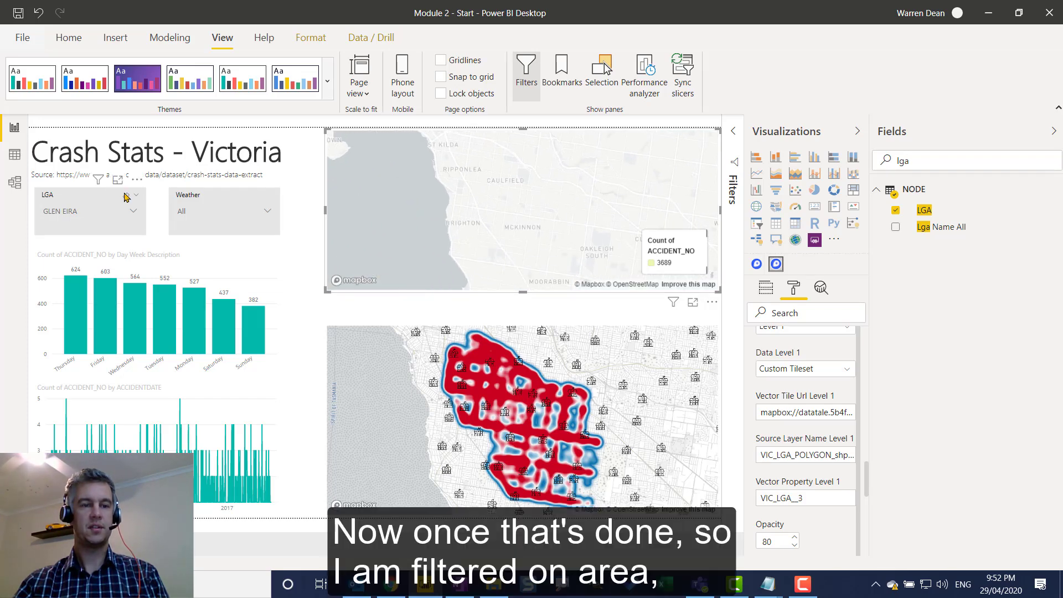
- Clear the LGA slicer's selection and open the choropleth map in focus mode
left_click(125, 197)
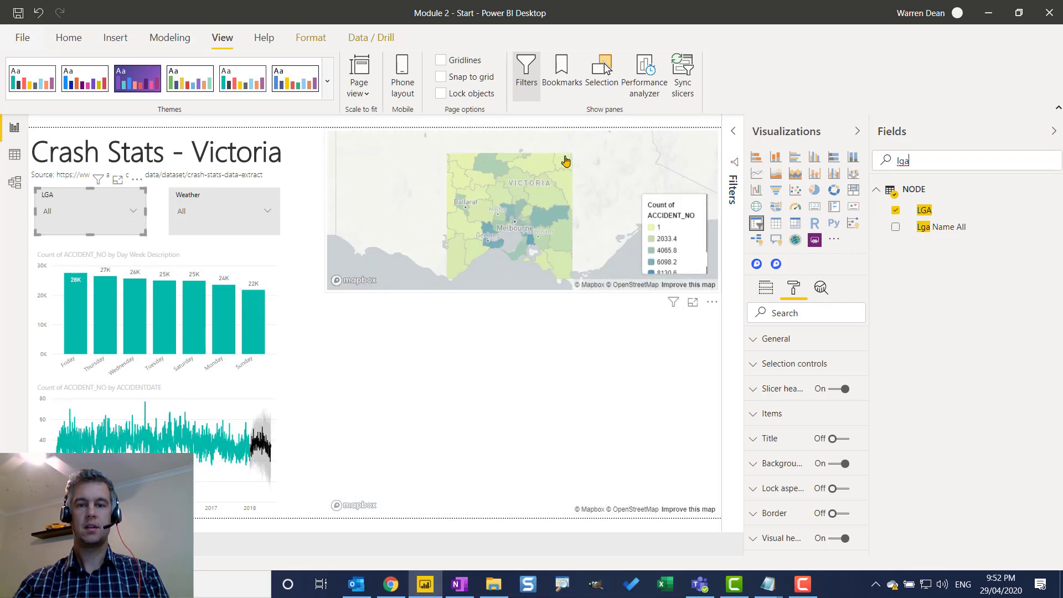
left_click(562, 164)
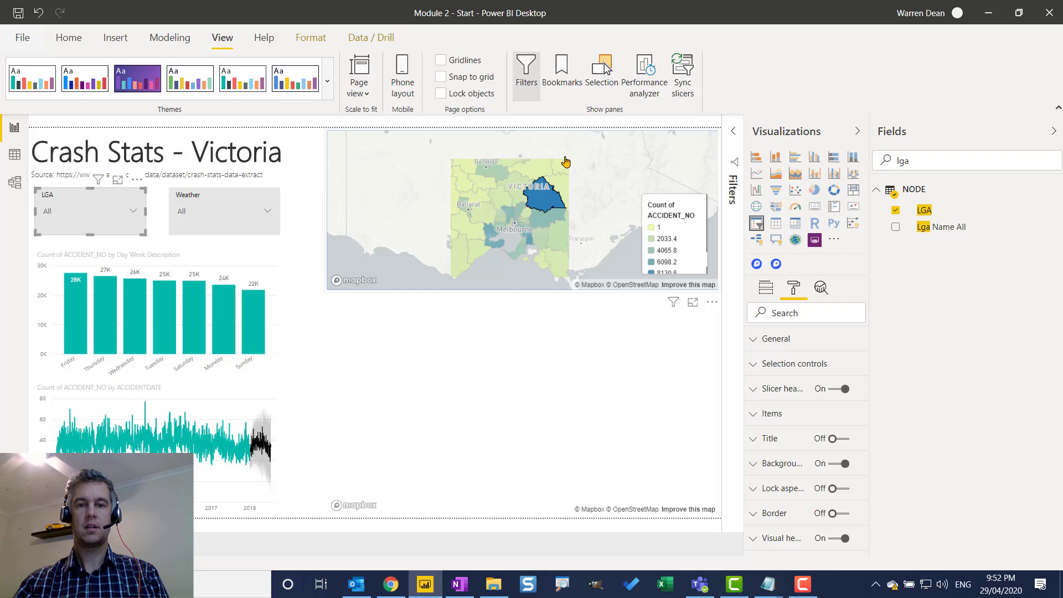
left_click(692, 304)
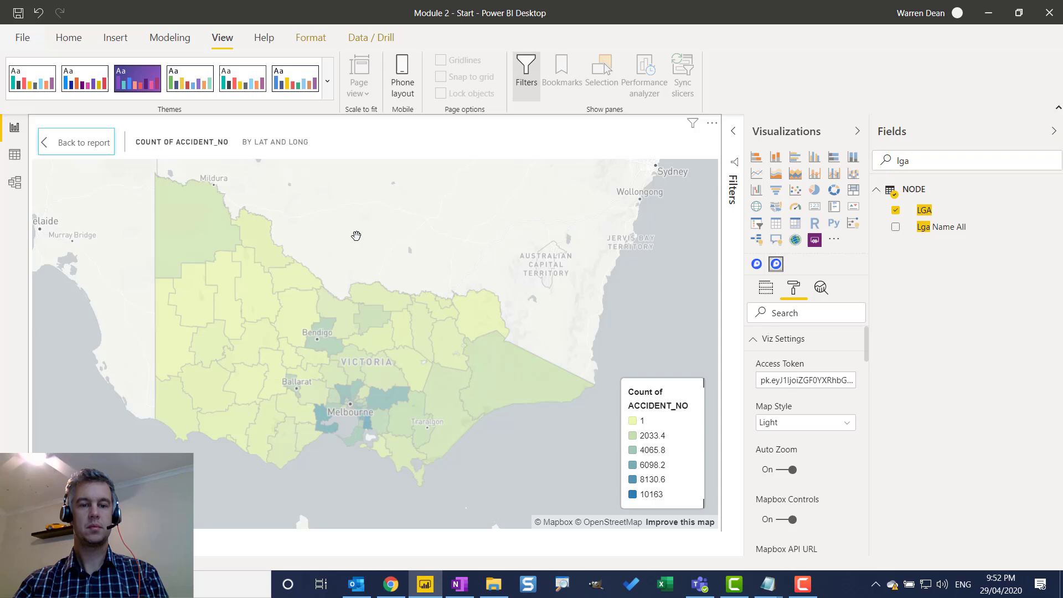
- Examine the LGA shading around Shepparton and Melbourne on the enlarged map, and return to the report
left_click(491, 307)
scroll(359, 348, "up", 2)
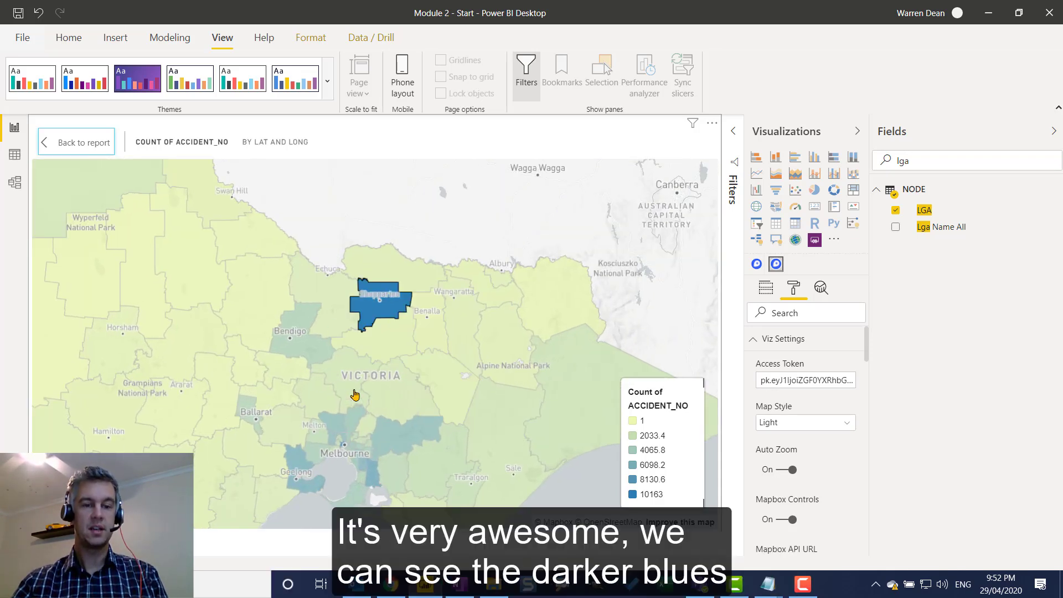
scroll(369, 393, "down", 3)
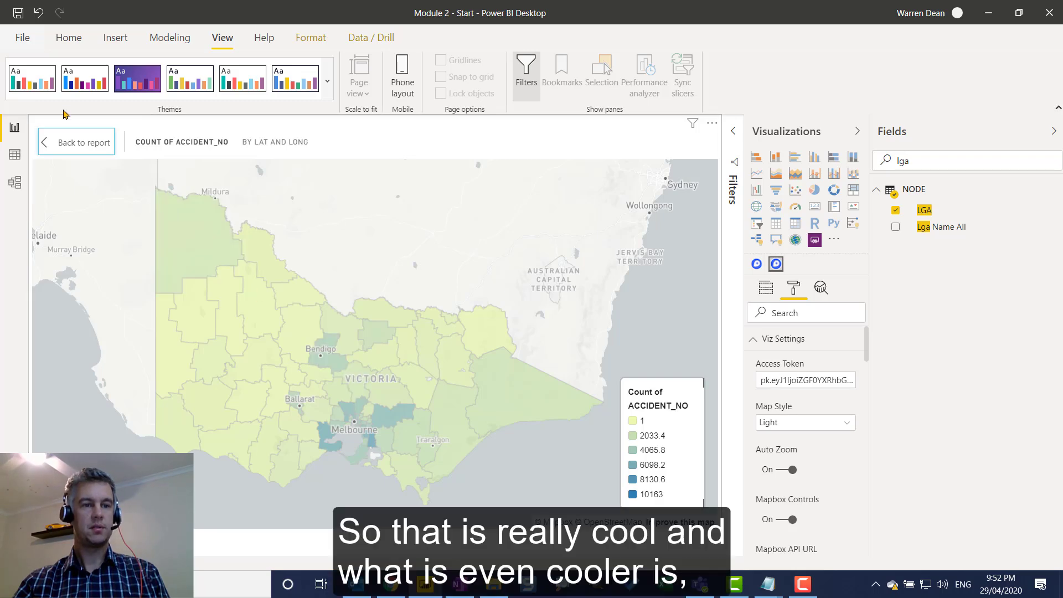
left_click(100, 147)
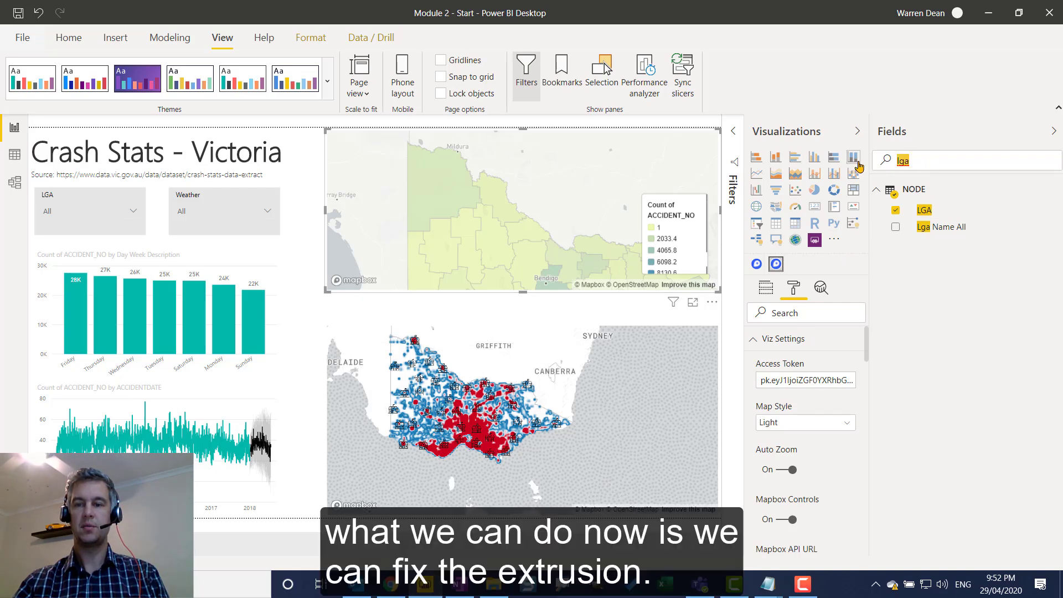
- Clear the lga field search and add ACCIDENT_NO from the ACCIDENT table to the choropleth map's Size
key("BackSpace")
key("BackSpace")
key("BackSpace")
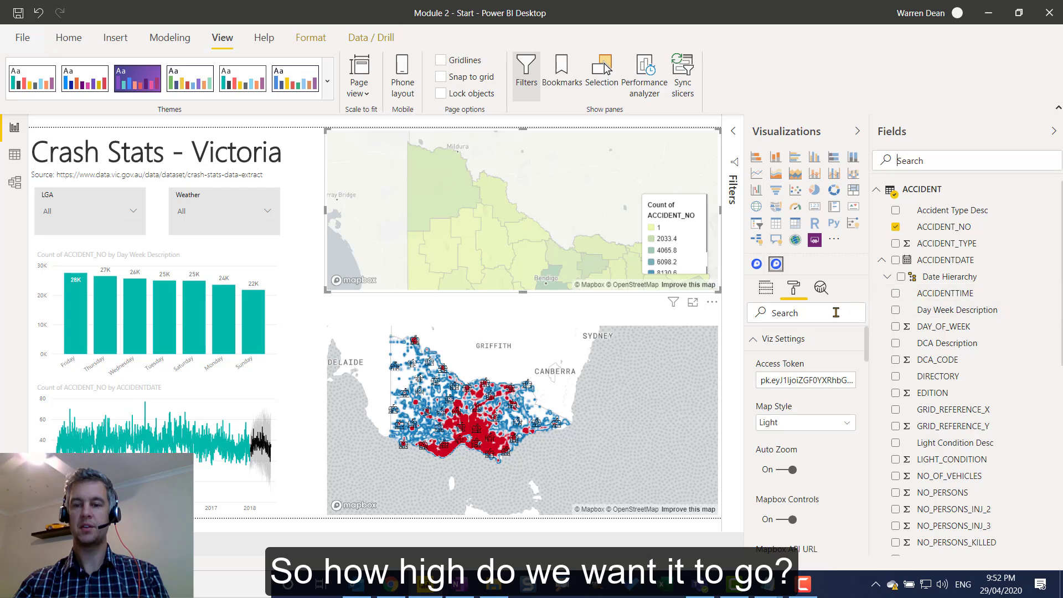
left_click(766, 287)
scroll(822, 423, "down", 1)
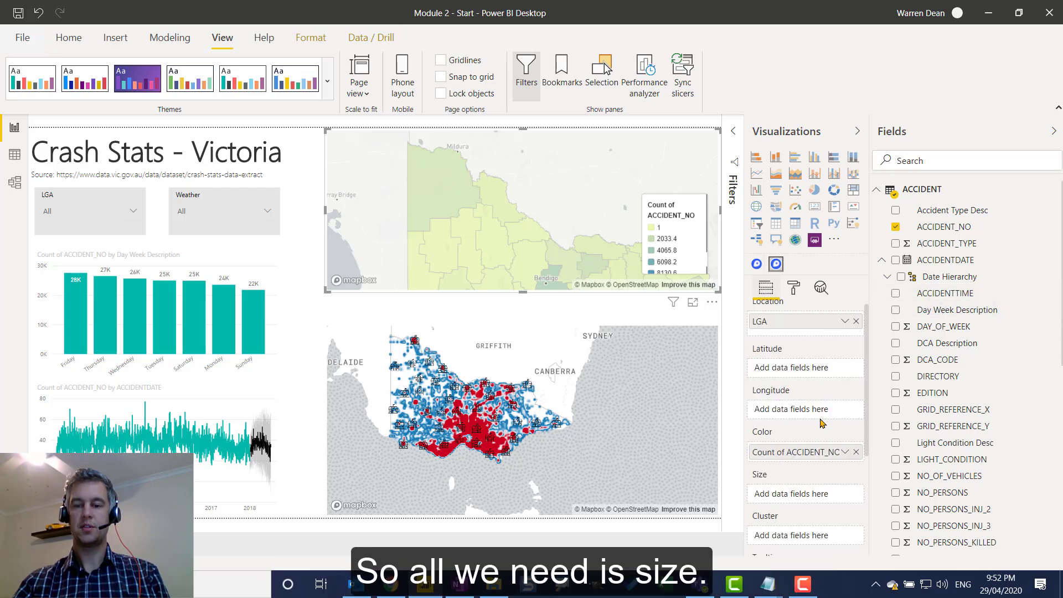
scroll(822, 423, "down", 1)
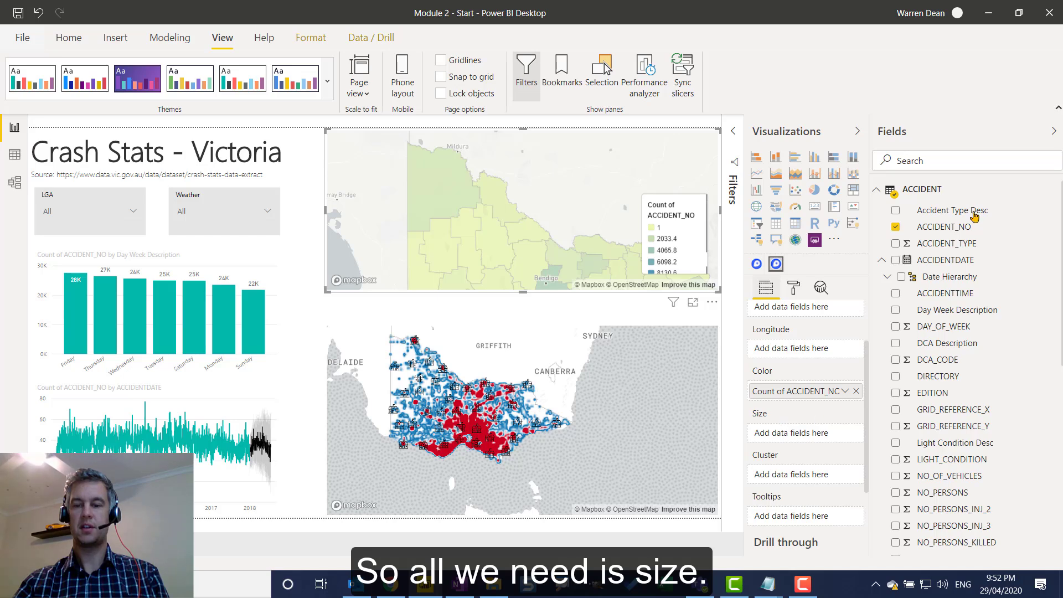
left_click_drag(960, 233, 818, 433)
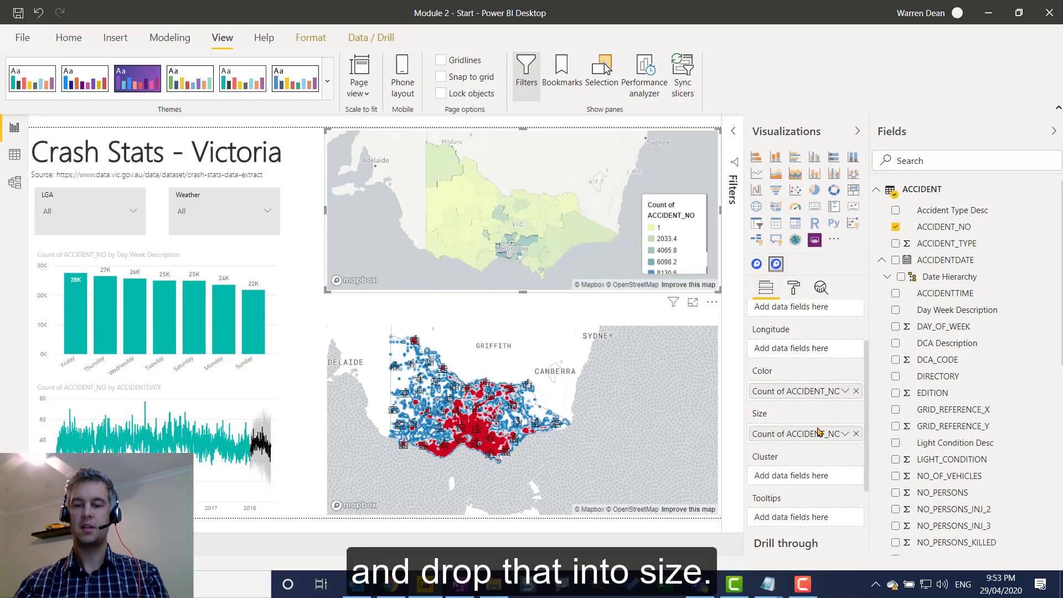
- Open the choropleth map in focus mode and turn off its legend in the Choropleth format settings
left_click(692, 303)
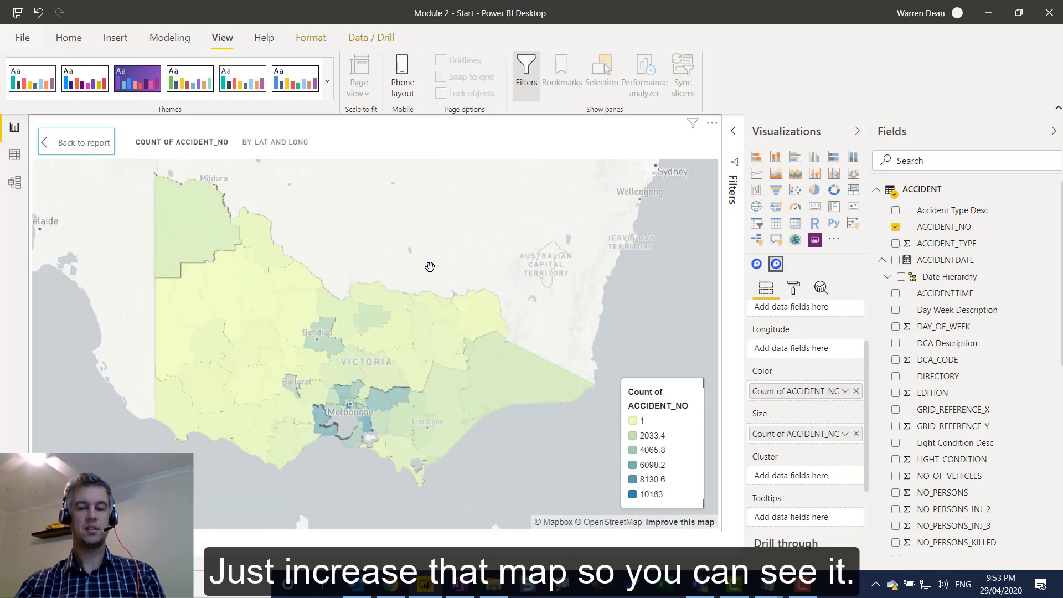
left_click(793, 287)
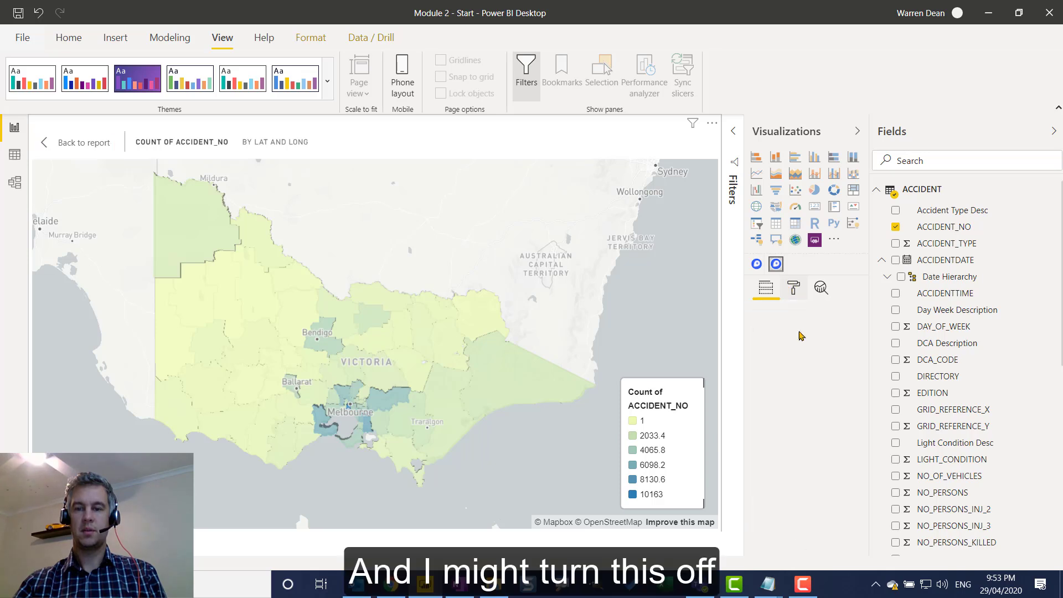
scroll(807, 440, "down", 2)
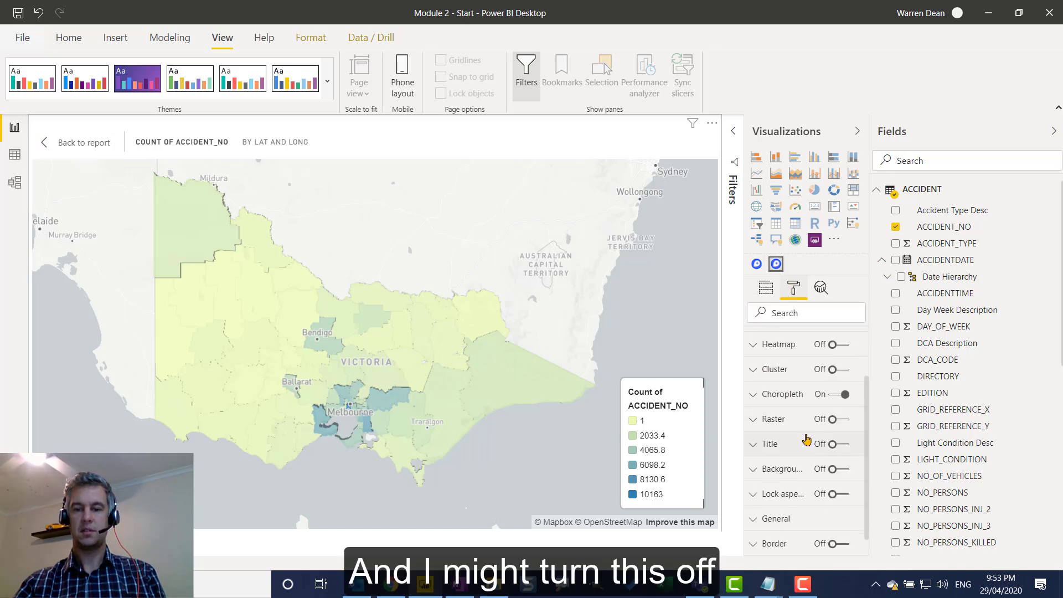
left_click(802, 399)
scroll(807, 426, "down", 8)
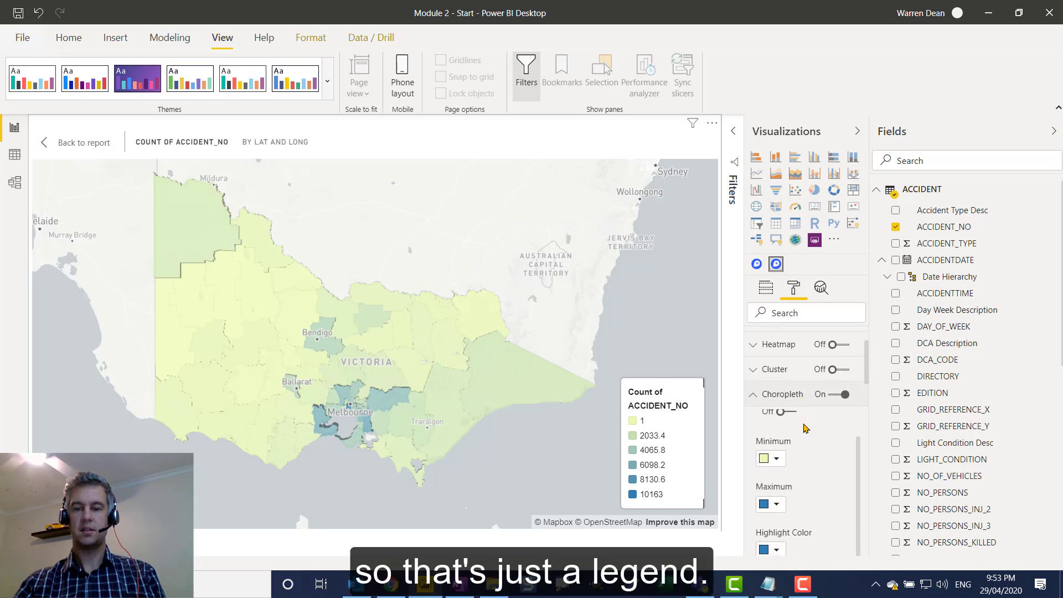
scroll(814, 463, "down", 10)
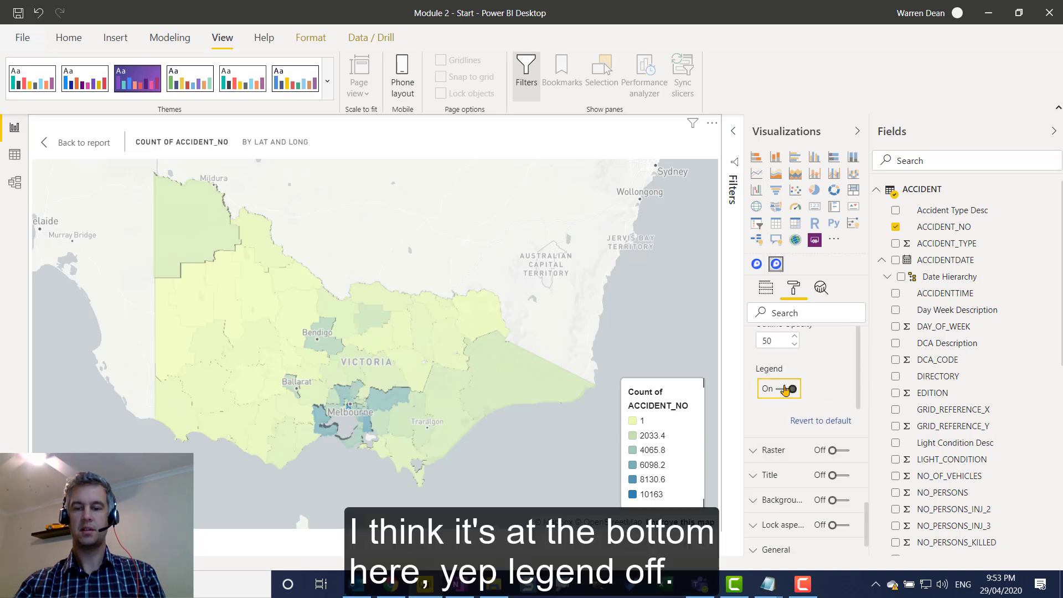
left_click(785, 389)
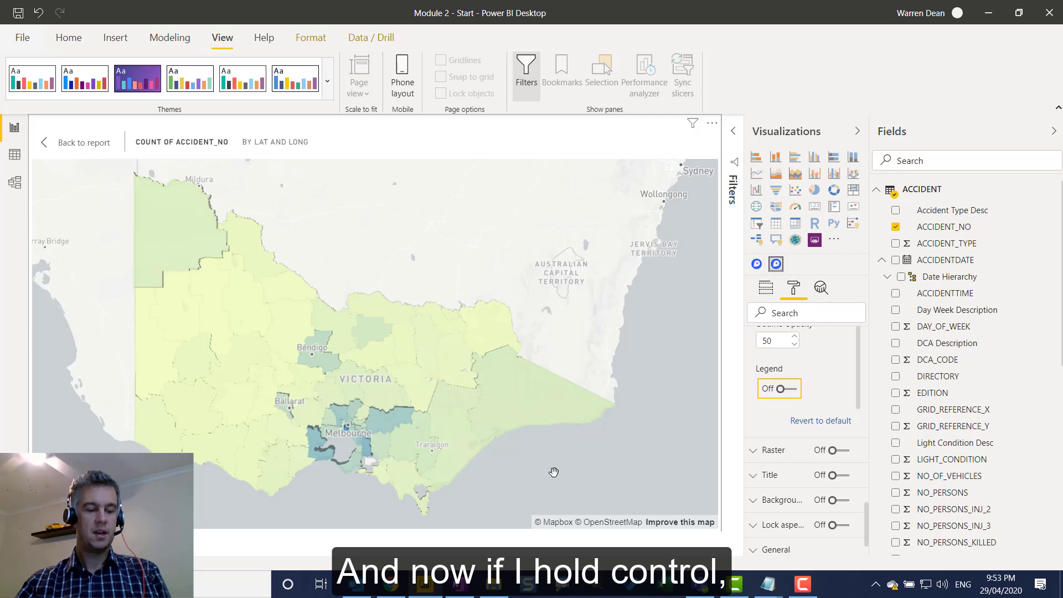
- Tilt and rotate the map into a 3D view to examine the extruded LGA heights around Melbourne
left_click_drag(546, 477, 497, 475)
scroll(394, 441, "up", 2)
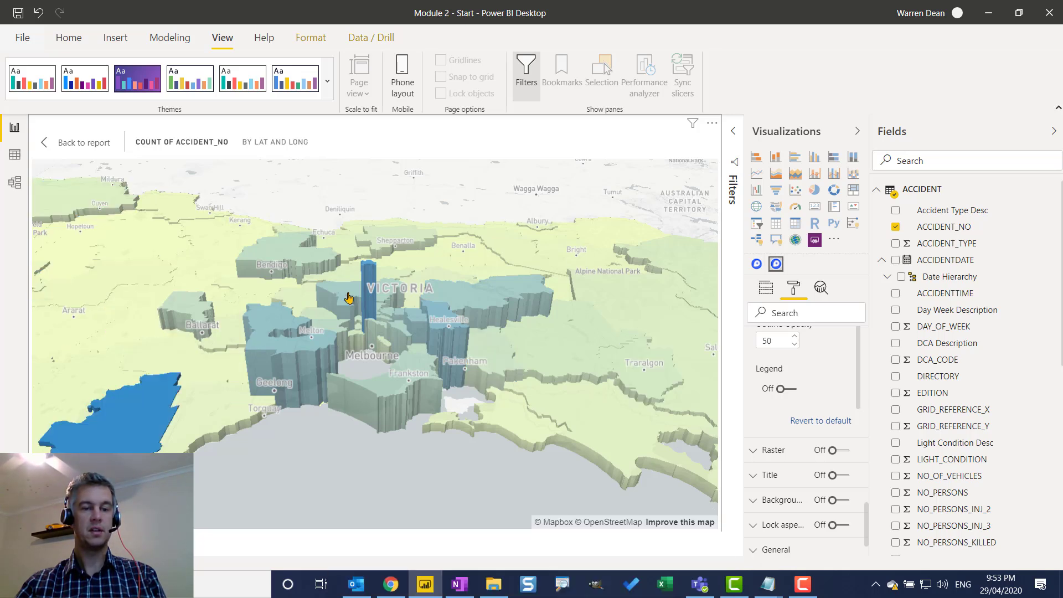
scroll(413, 439, "up", 1)
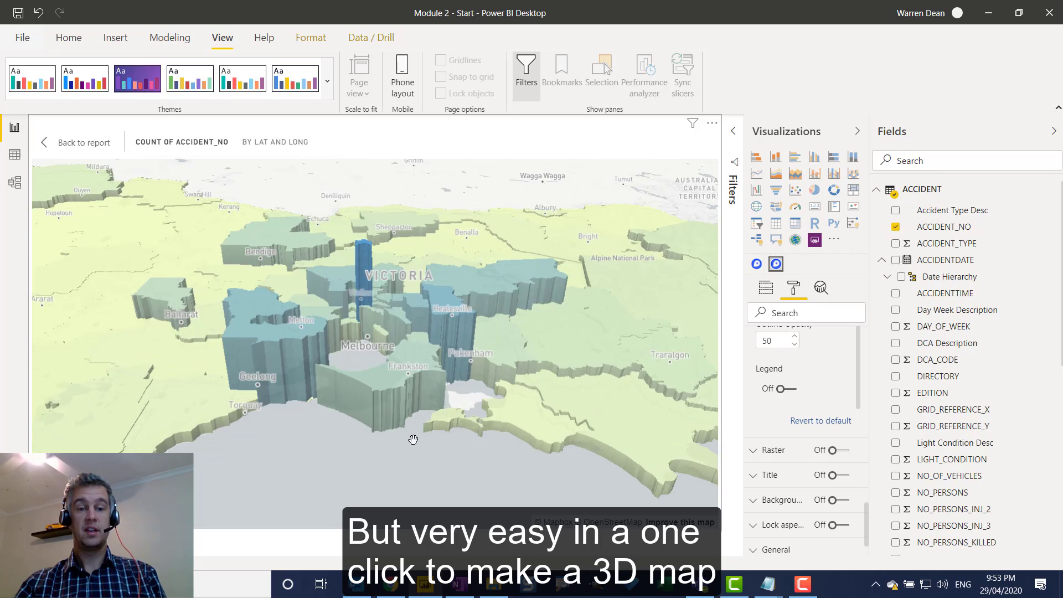
left_click_drag(517, 473, 493, 454)
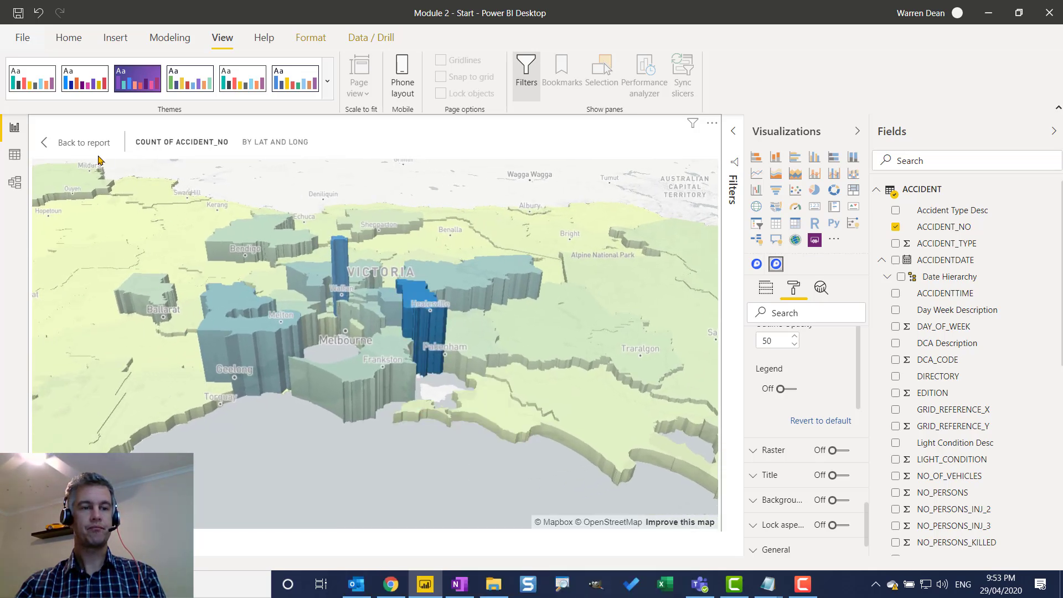